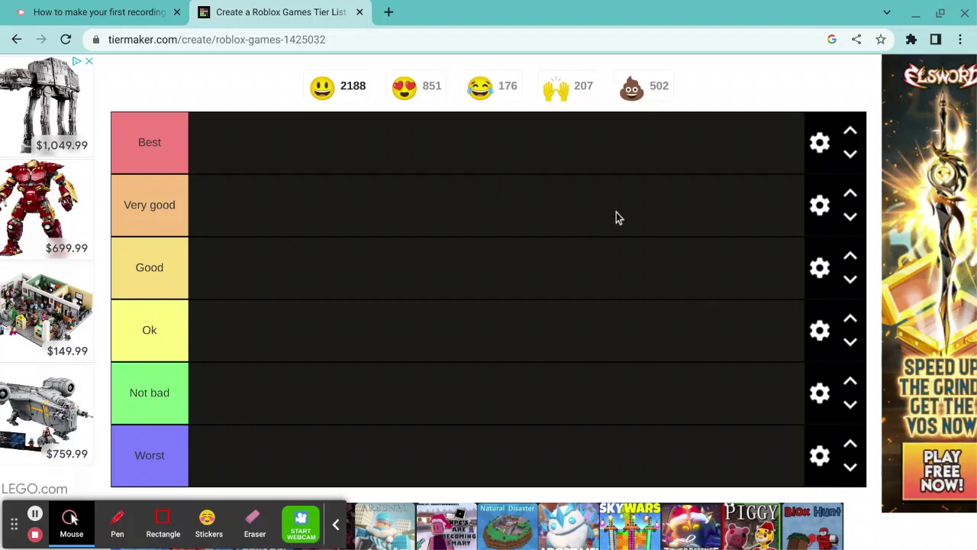
# Step: Rank Horrific Housing in the Ok tier
pyautogui.scroll(-2, 391, 214)
pyautogui.scroll(-1, 392, 215)
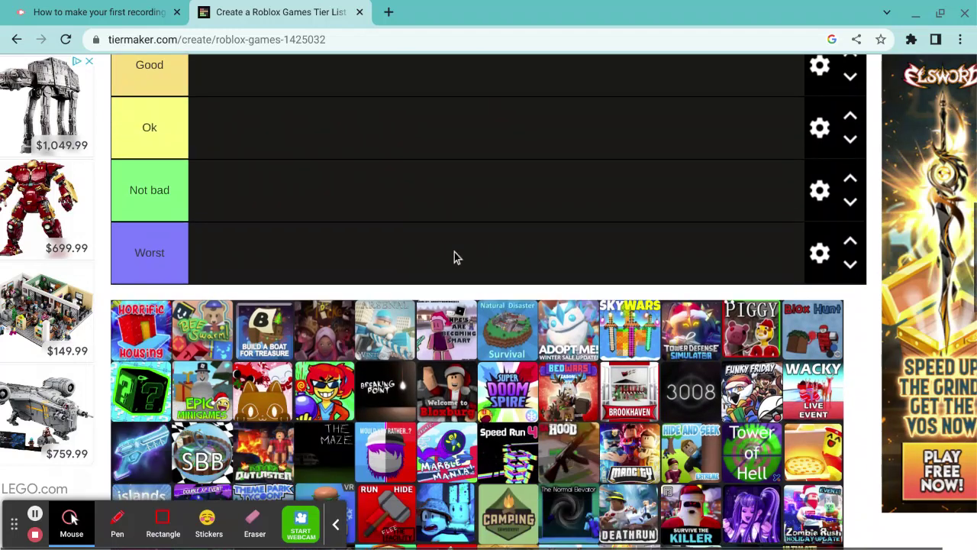
pyautogui.scroll(-1, 448, 266)
pyautogui.scroll(1, 448, 268)
pyautogui.scroll(1, 448, 264)
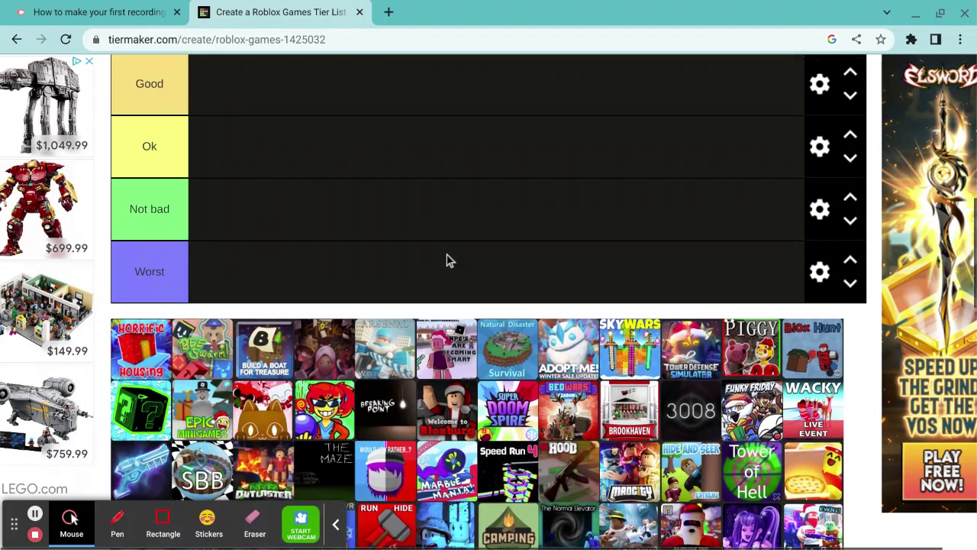
pyautogui.scroll(1, 448, 260)
pyautogui.scroll(3, 448, 259)
pyautogui.scroll(-2, 446, 257)
pyautogui.scroll(-3, 447, 254)
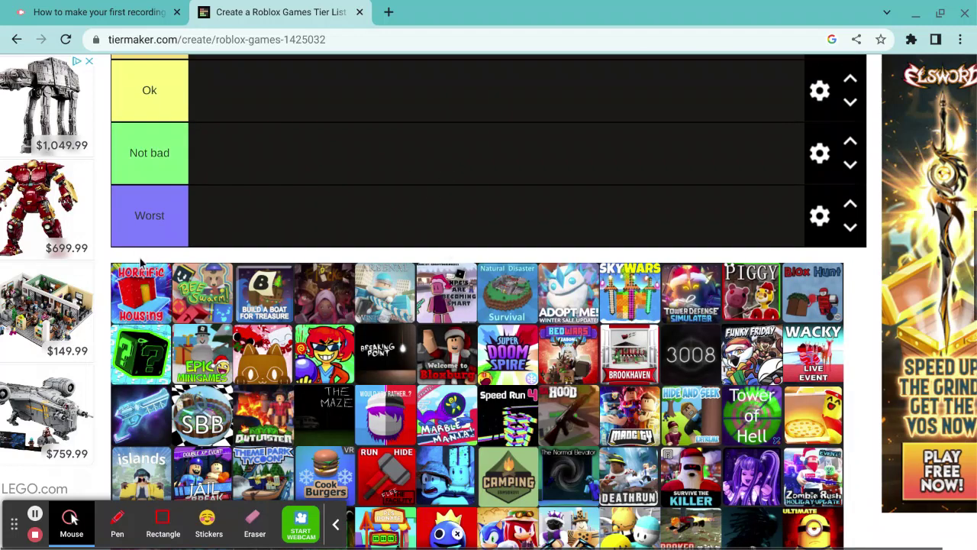
pyautogui.scroll(1, 214, 221)
pyautogui.scroll(1, 218, 217)
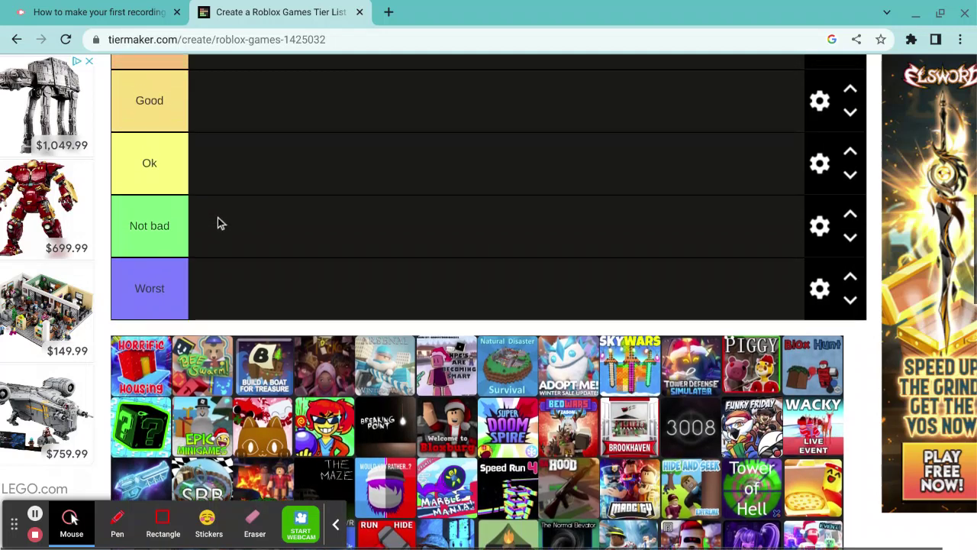
pyautogui.scroll(1, 217, 217)
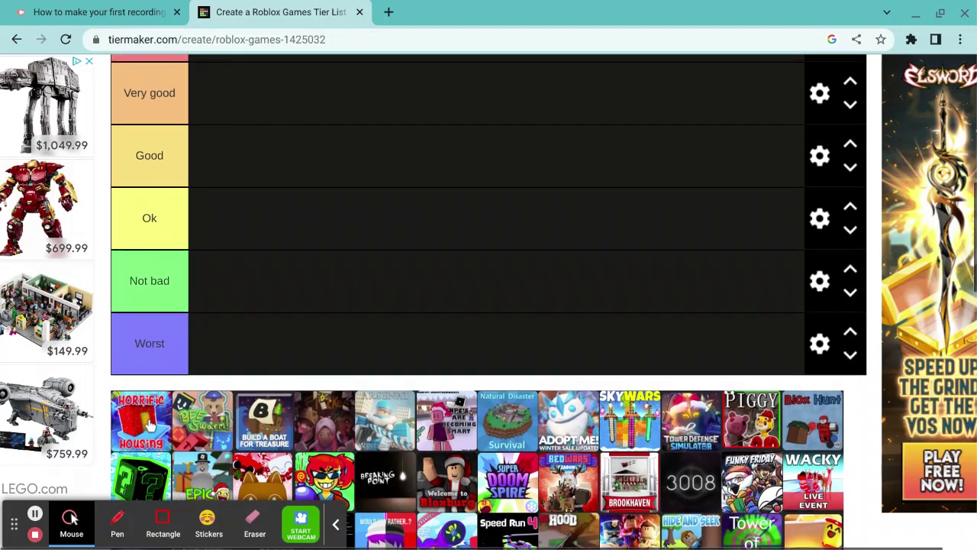
pyautogui.moveTo(151, 425); pyautogui.dragTo(223, 223)
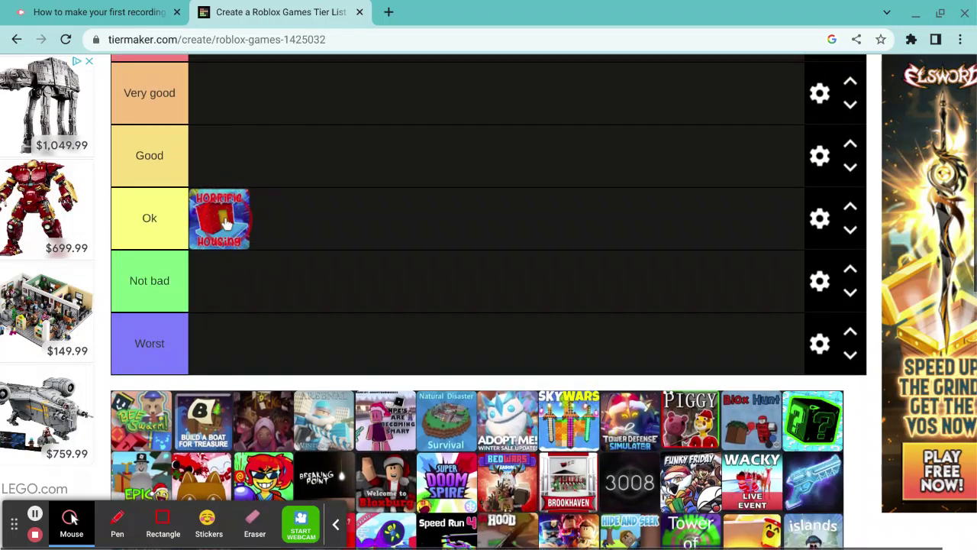
# Step: Place Bee Swarm in the Good tier
pyautogui.scroll(-1, 407, 314)
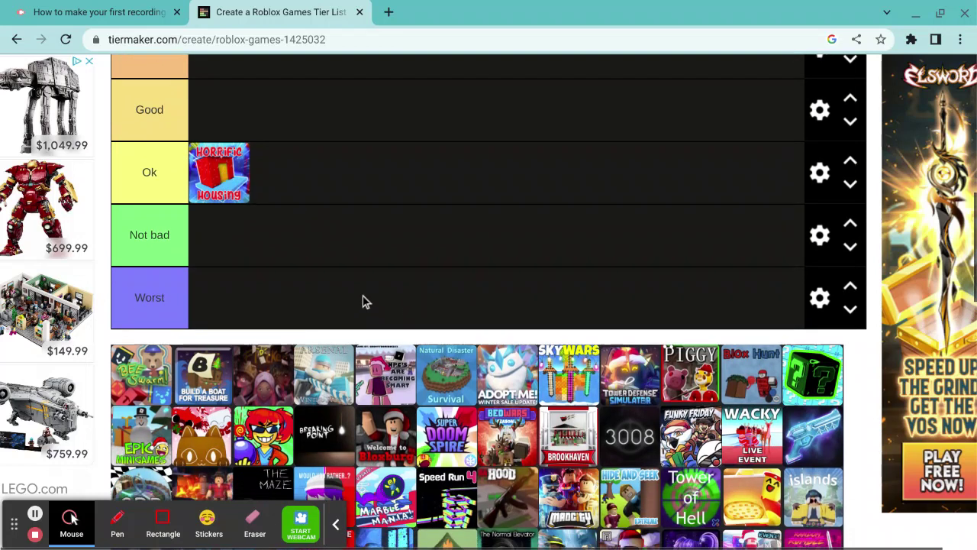
pyautogui.scroll(-1, 363, 300)
pyautogui.scroll(-1, 207, 264)
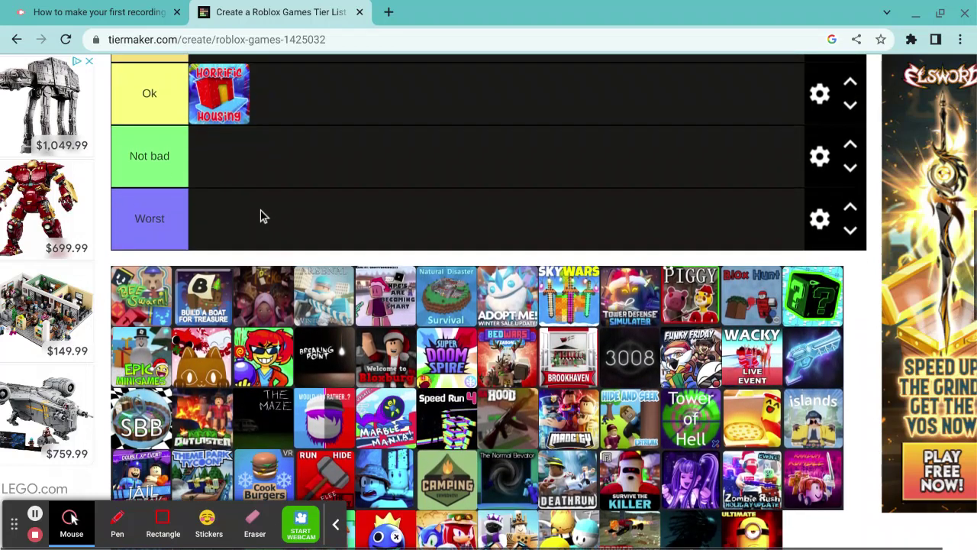
pyautogui.scroll(1, 260, 216)
pyautogui.moveTo(142, 379); pyautogui.dragTo(221, 124)
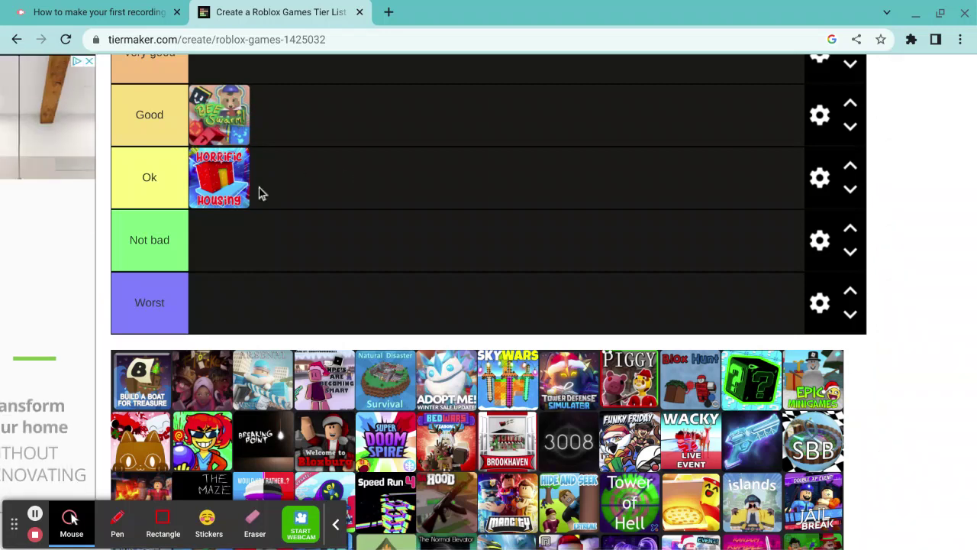
pyautogui.scroll(1, 244, 202)
pyautogui.scroll(-1, 347, 249)
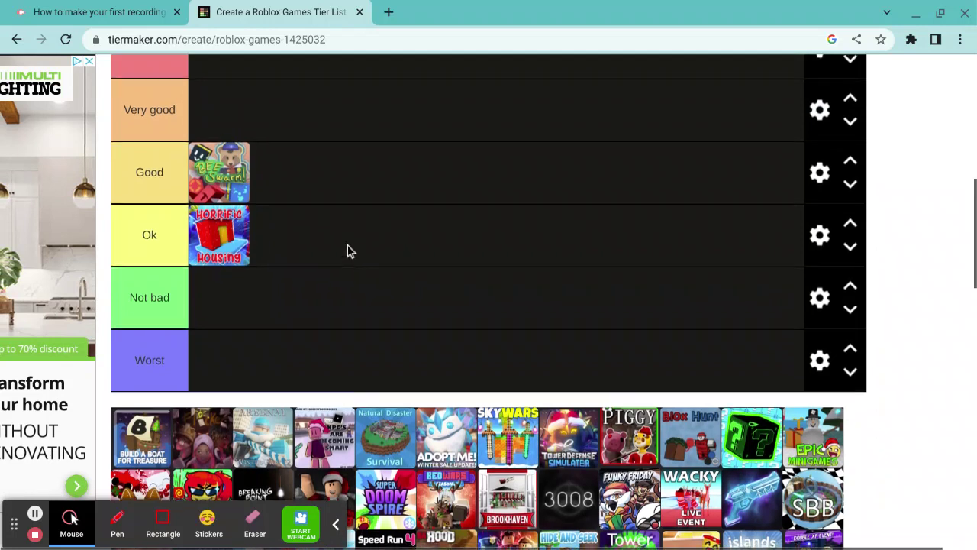
pyautogui.scroll(1, 194, 275)
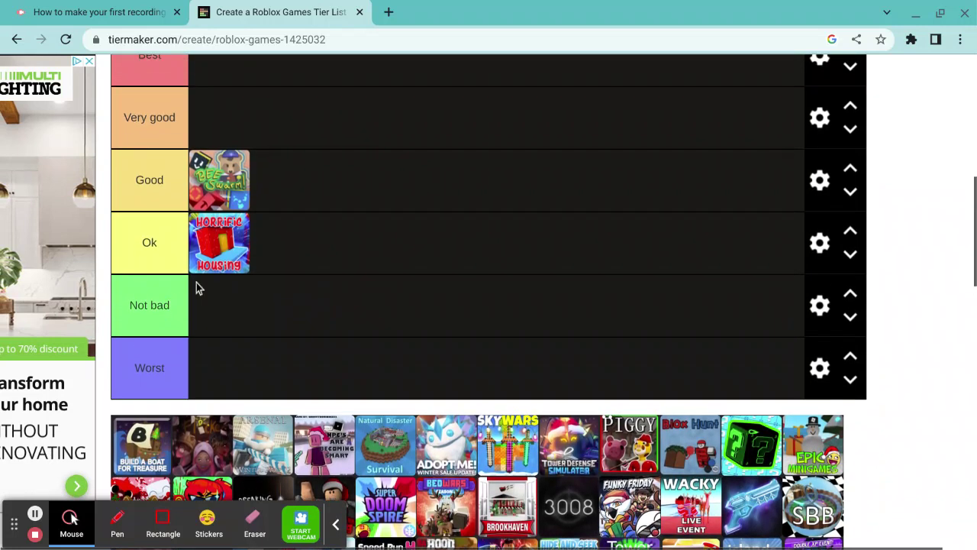
pyautogui.scroll(-1, 196, 285)
# Step: Rank Build a Boat as Very good and the dark game tile as Ok
pyautogui.moveTo(126, 422); pyautogui.dragTo(349, 135)
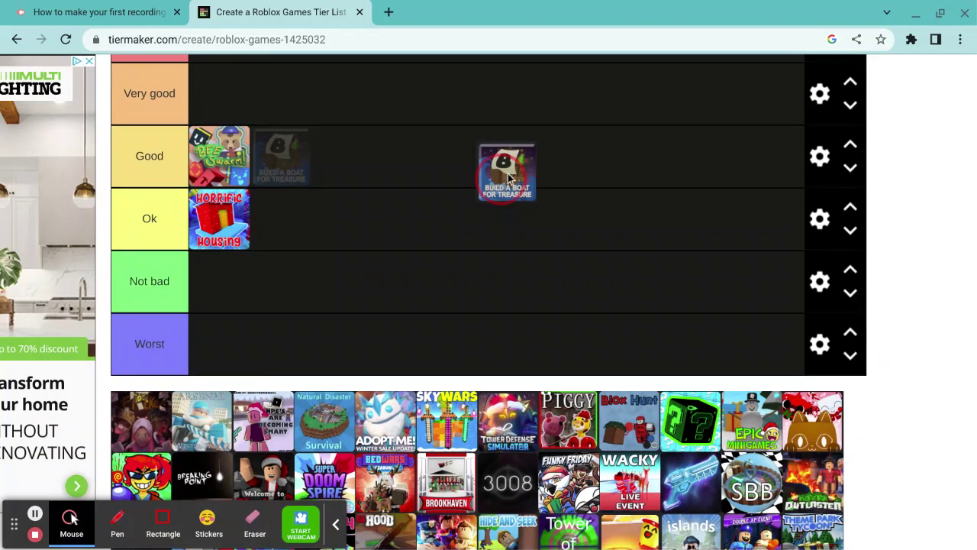
pyautogui.moveTo(348, 135)
pyautogui.mouseDown()
pyautogui.moveTo(345, 145)
pyautogui.moveTo(257, 113)
pyautogui.mouseUp()
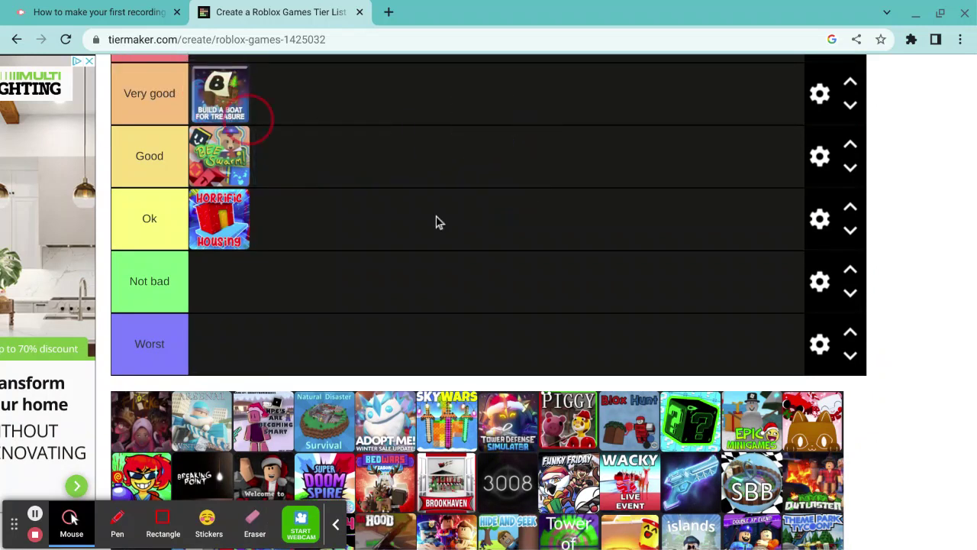
pyautogui.scroll(-1, 345, 284)
pyautogui.scroll(-1, 345, 287)
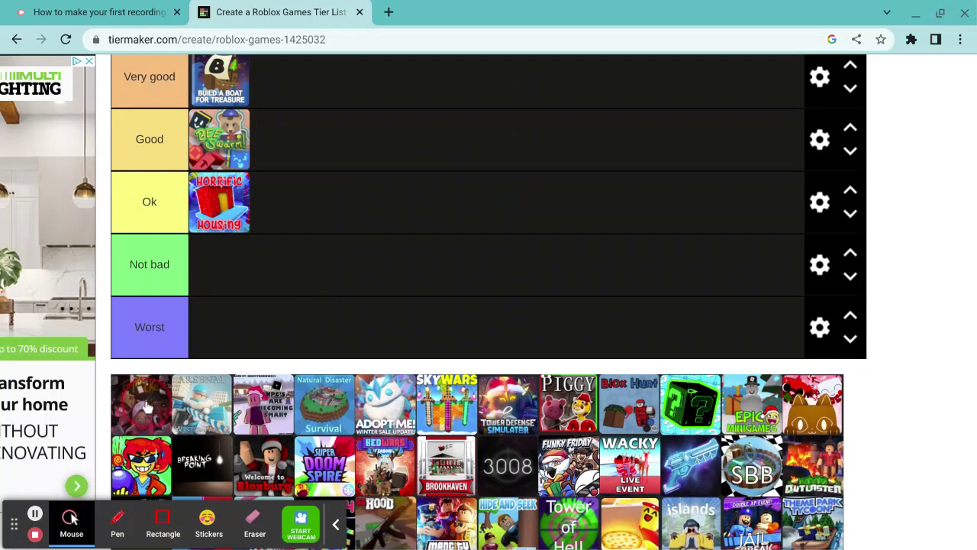
pyautogui.moveTo(147, 409)
pyautogui.mouseDown()
pyautogui.moveTo(222, 343)
pyautogui.moveTo(336, 212)
pyautogui.moveTo(276, 202)
pyautogui.moveTo(292, 200)
pyautogui.mouseUp()
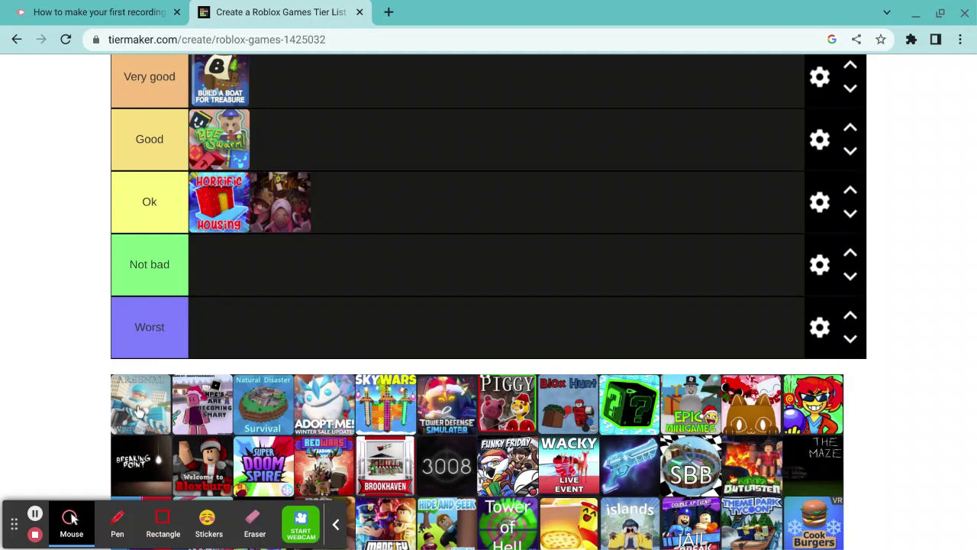
# Step: Add Arsenal and the next pool game to the Best tier
pyautogui.scroll(1, 139, 412)
pyautogui.moveTo(142, 439)
pyautogui.mouseDown()
pyautogui.moveTo(230, 134)
pyautogui.moveTo(202, 94)
pyautogui.moveTo(209, 82)
pyautogui.mouseUp()
pyautogui.scroll(1, 277, 154)
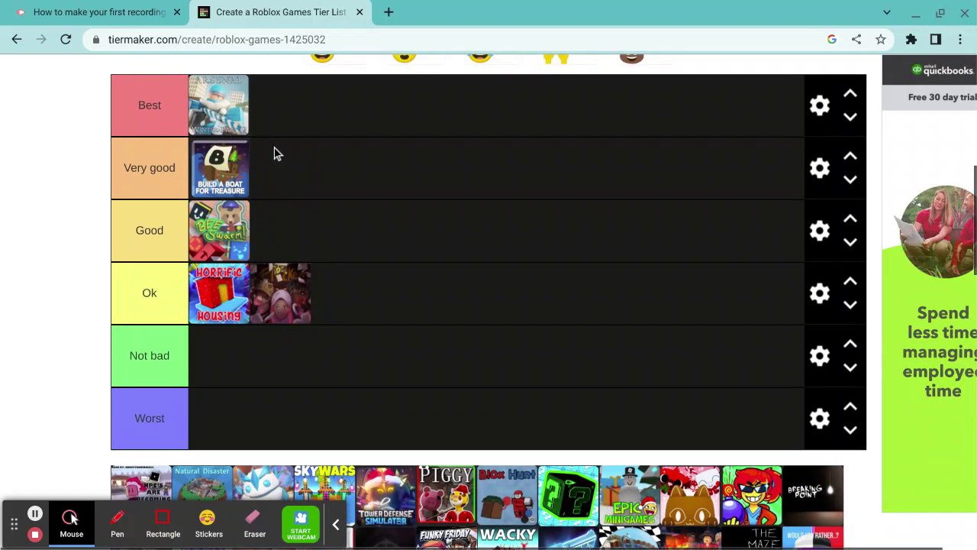
pyautogui.scroll(-3, 276, 154)
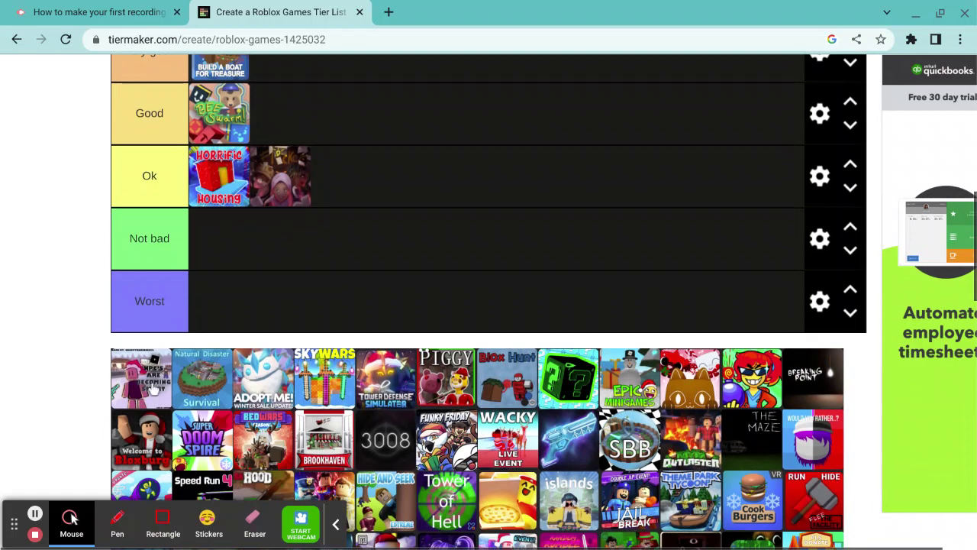
pyautogui.moveTo(152, 389)
pyautogui.mouseDown()
pyautogui.moveTo(384, 242)
pyautogui.moveTo(286, 202)
pyautogui.mouseUp()
pyautogui.scroll(6, 384, 242)
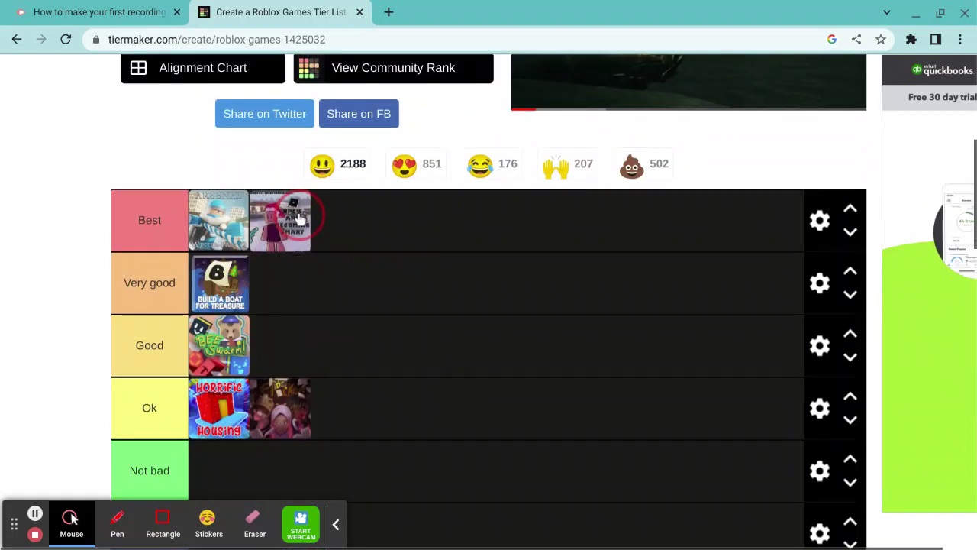
pyautogui.scroll(-3, 409, 274)
pyautogui.scroll(-2, 451, 260)
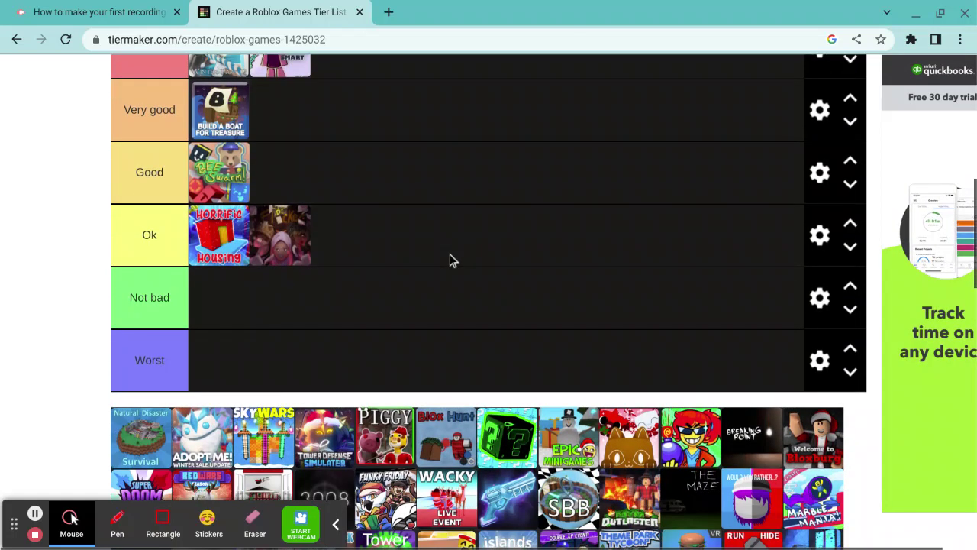
# Step: Rank Natural Disaster Survival as Very good, Adopt Me as Worst, Skywars as Not bad
pyautogui.moveTo(141, 429)
pyautogui.mouseDown()
pyautogui.moveTo(301, 61)
pyautogui.moveTo(276, 93)
pyautogui.mouseUp()
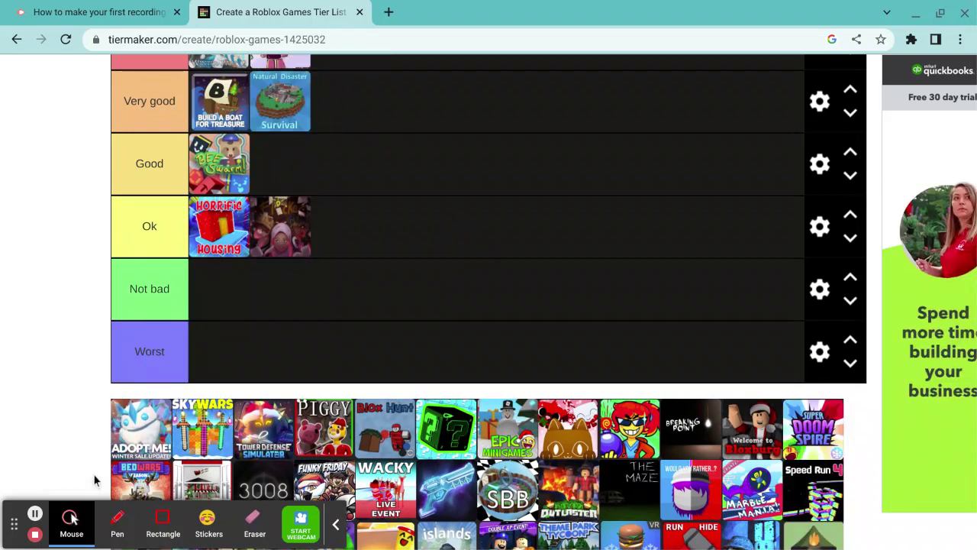
pyautogui.moveTo(118, 455); pyautogui.dragTo(218, 356)
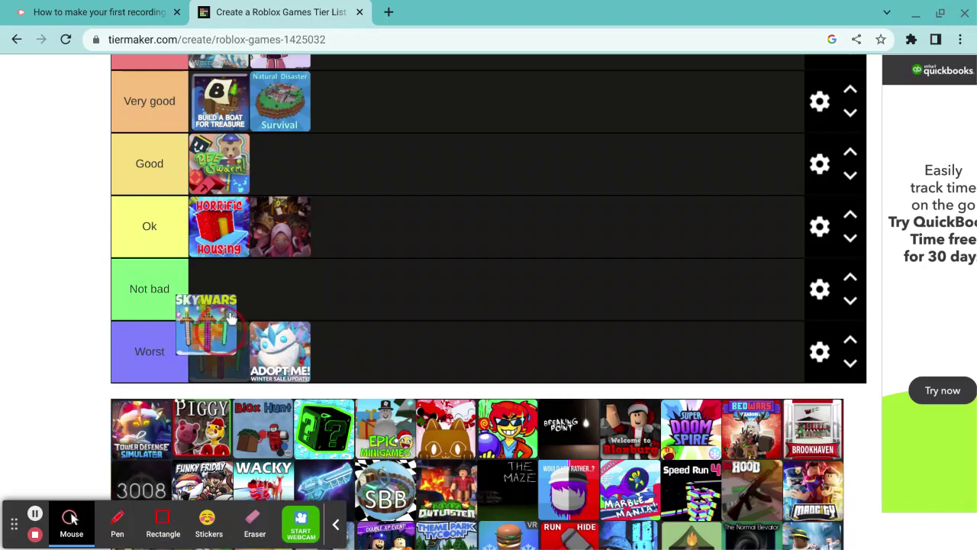
pyautogui.moveTo(155, 447); pyautogui.dragTo(227, 300)
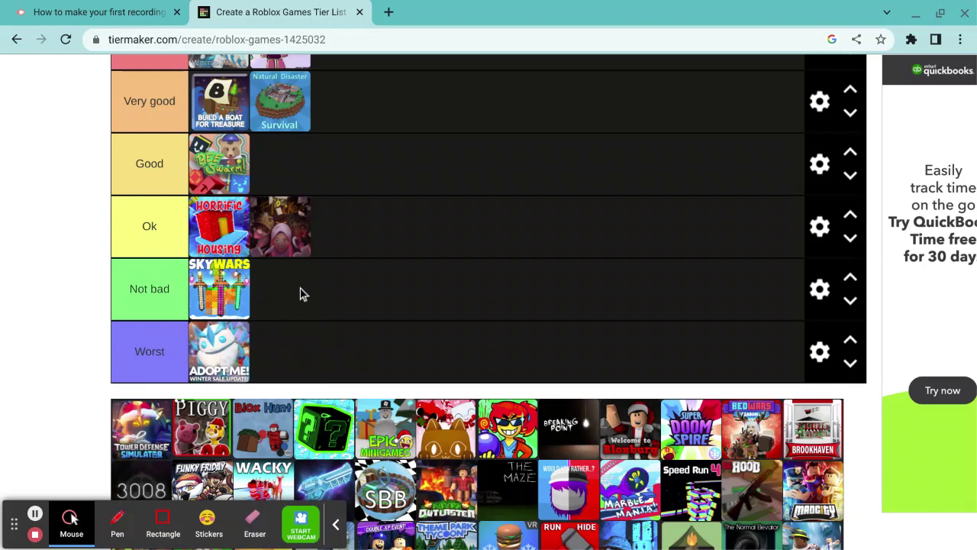
# Step: Add a second Worst game, Piggy to Ok, Blox Hunt to Not bad, plus one more tile
pyautogui.scroll(-1, 266, 349)
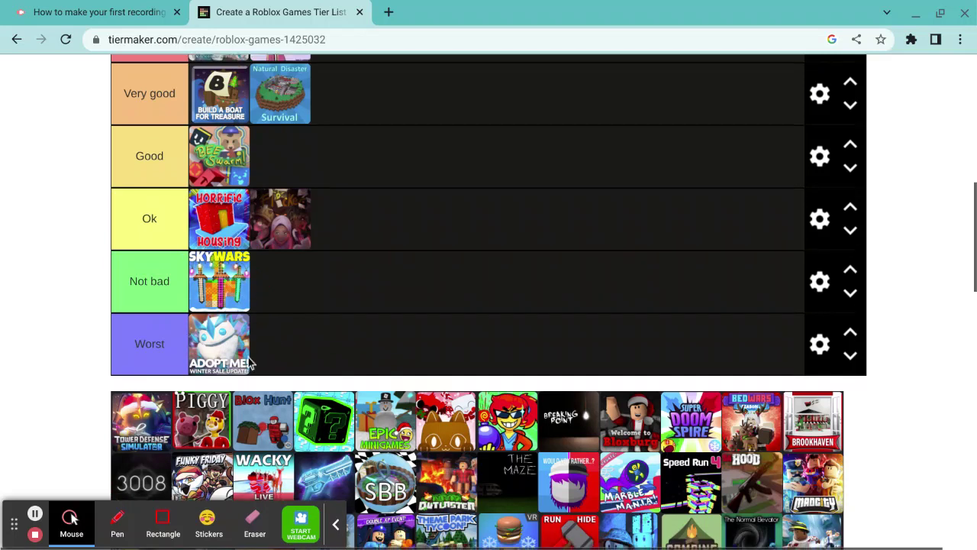
pyautogui.scroll(-1, 161, 401)
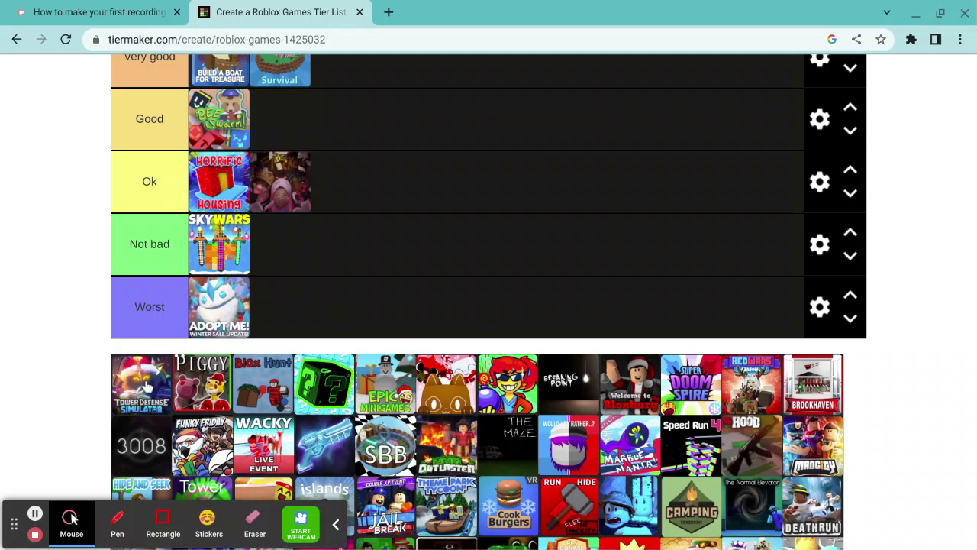
pyautogui.scroll(1, 208, 386)
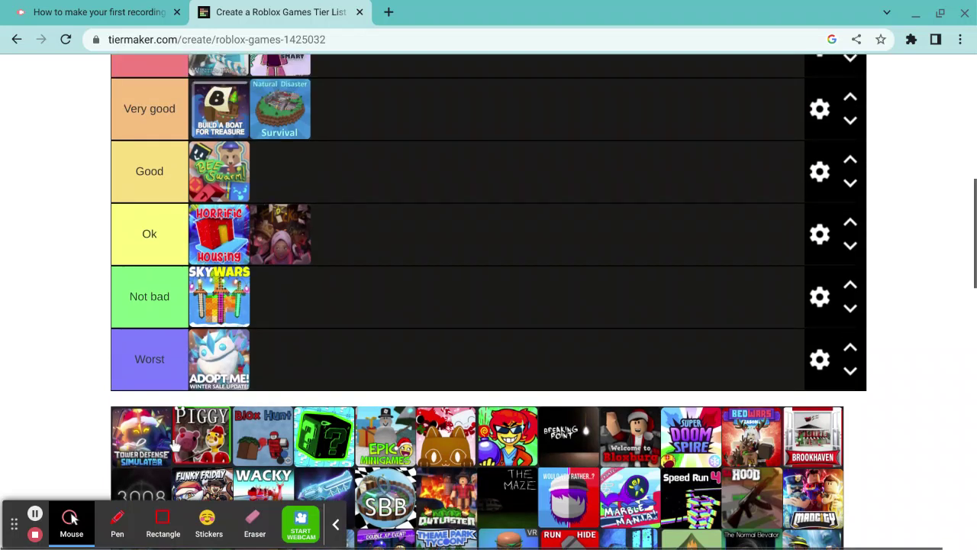
pyautogui.moveTo(141, 436); pyautogui.dragTo(283, 367)
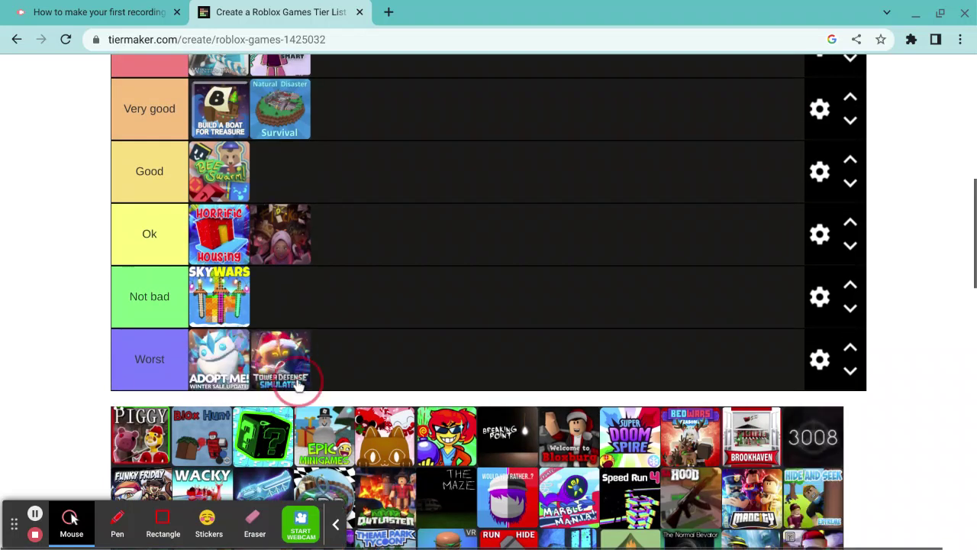
pyautogui.scroll(-1, 324, 362)
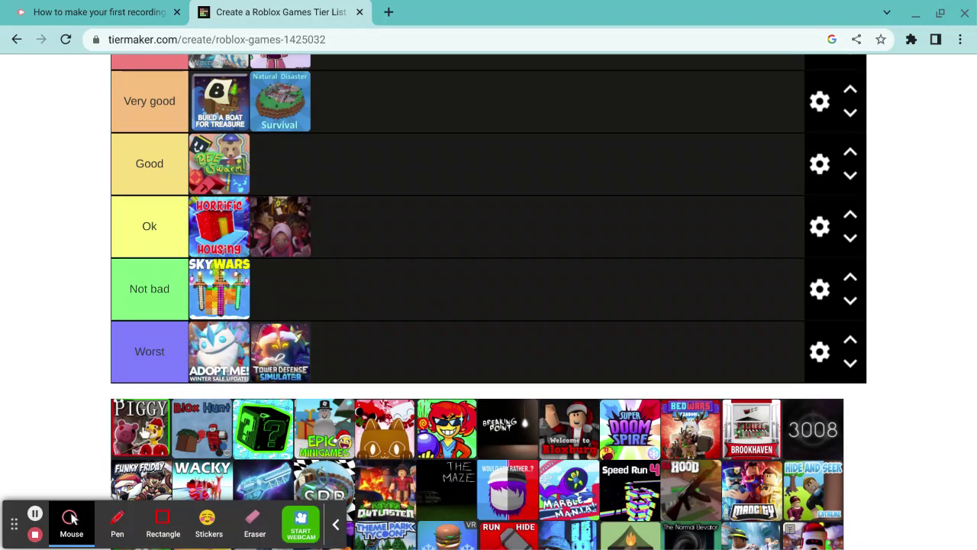
pyautogui.moveTo(145, 432); pyautogui.dragTo(357, 224)
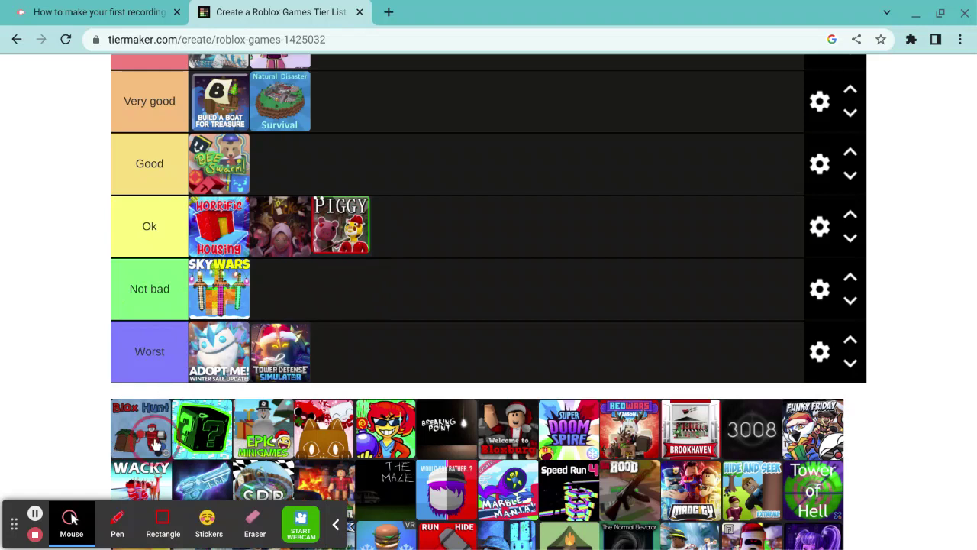
pyautogui.moveTo(156, 443); pyautogui.dragTo(292, 298)
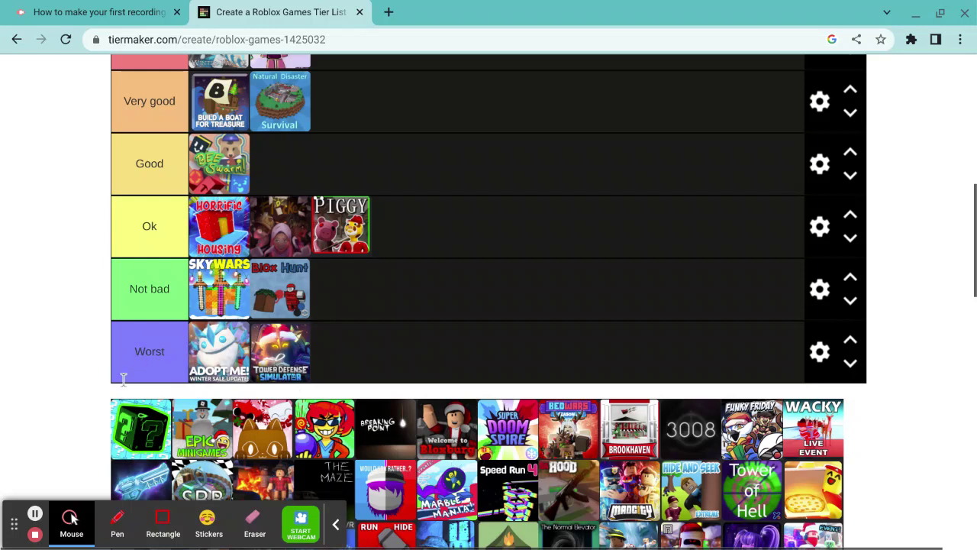
pyautogui.moveTo(140, 429)
pyautogui.mouseDown()
pyautogui.moveTo(326, 416)
pyautogui.moveTo(334, 397)
pyautogui.mouseUp()
# Step: Drag Epic Minigames from the pool into the Good tier
pyautogui.scroll(5, 493, 306)
pyautogui.scroll(-3, 458, 390)
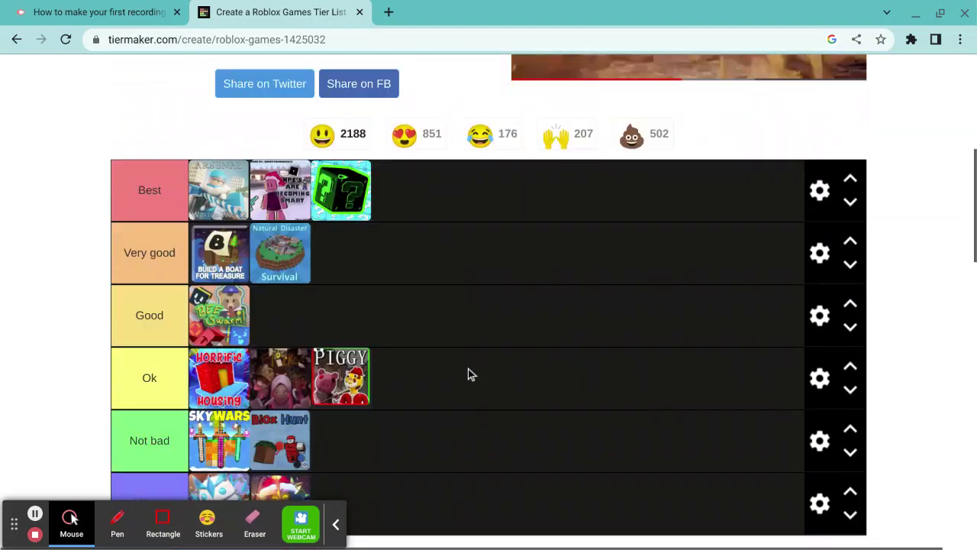
pyautogui.scroll(-1, 476, 366)
pyautogui.scroll(-1, 476, 361)
pyautogui.scroll(-1, 475, 358)
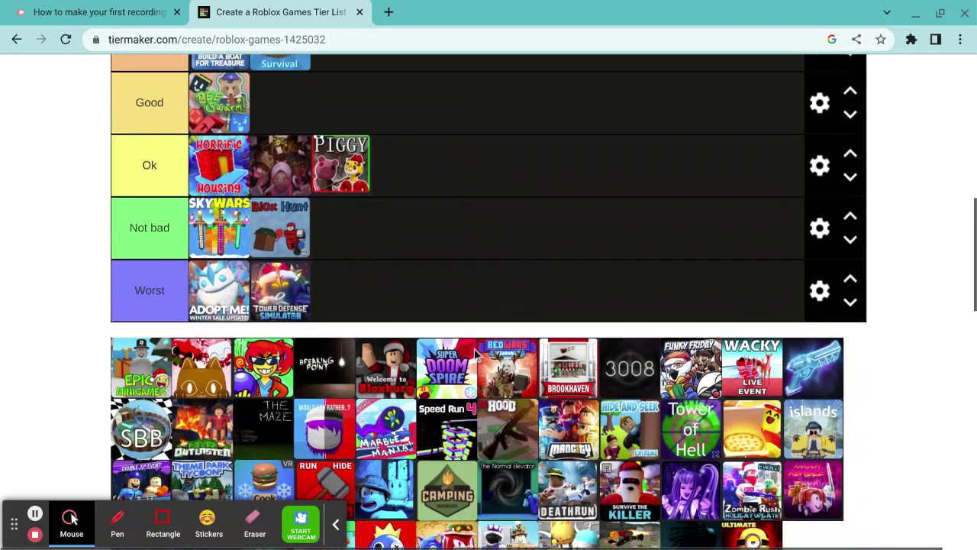
pyautogui.scroll(-1, 475, 353)
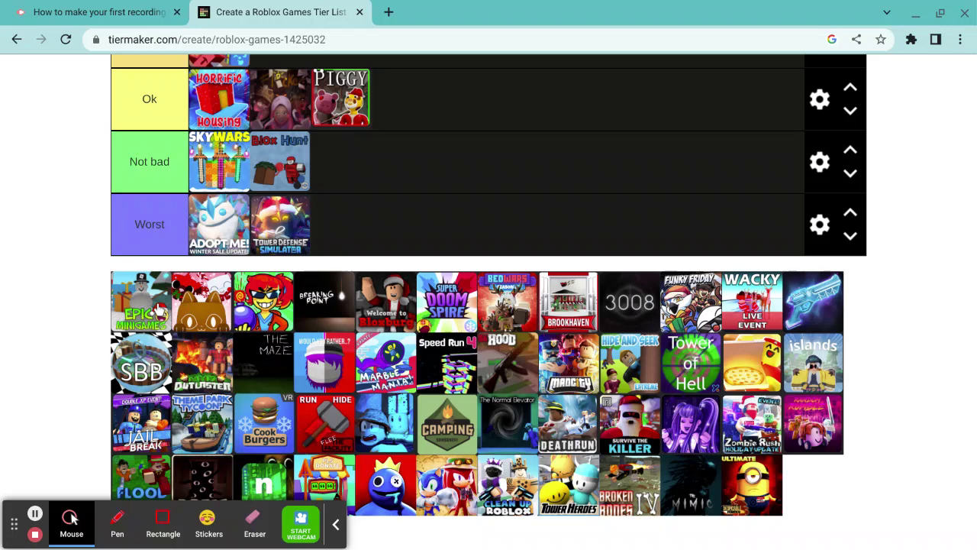
pyautogui.moveTo(157, 312); pyautogui.dragTo(359, 195)
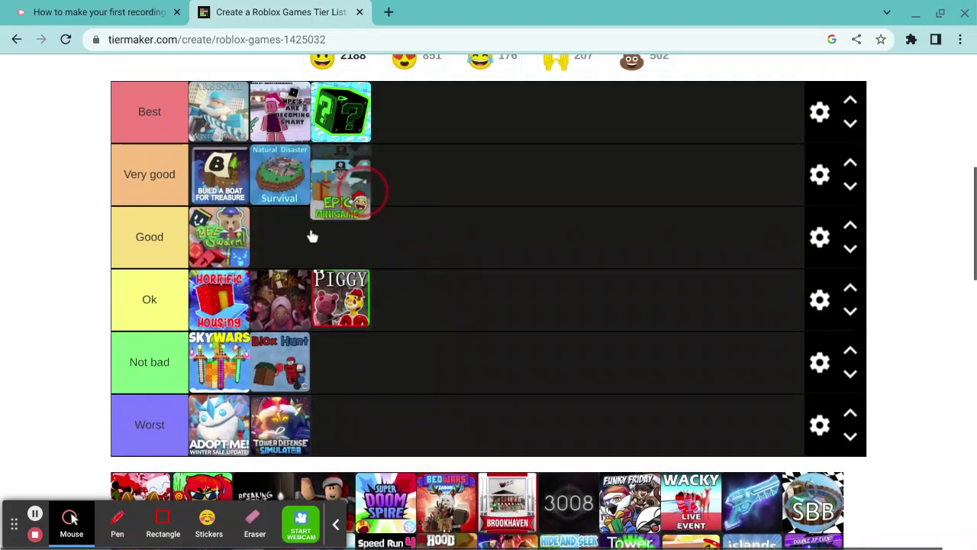
pyautogui.moveTo(313, 237); pyautogui.dragTo(299, 238)
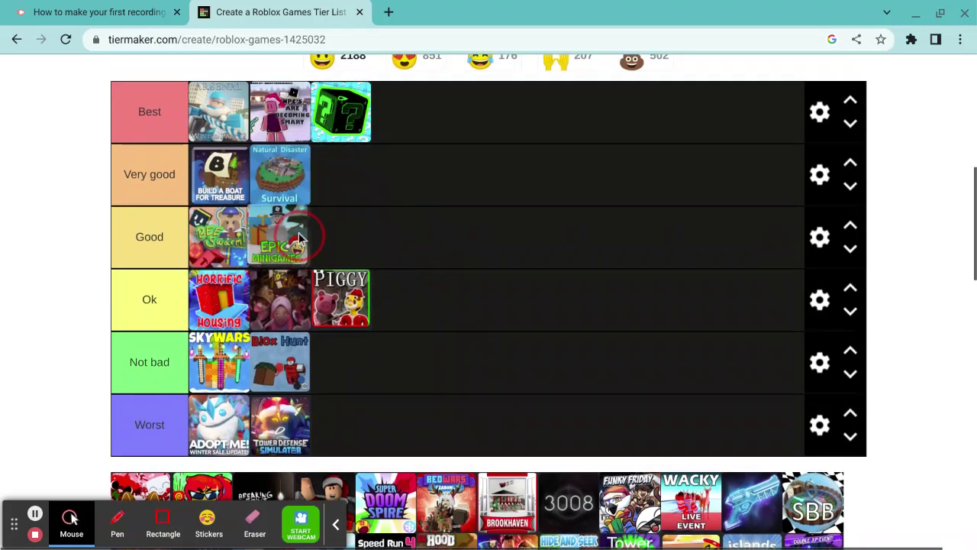
# Step: Put the cat game in Not bad and the red character game in Ok
pyautogui.scroll(-1, 466, 290)
pyautogui.scroll(-3, 467, 290)
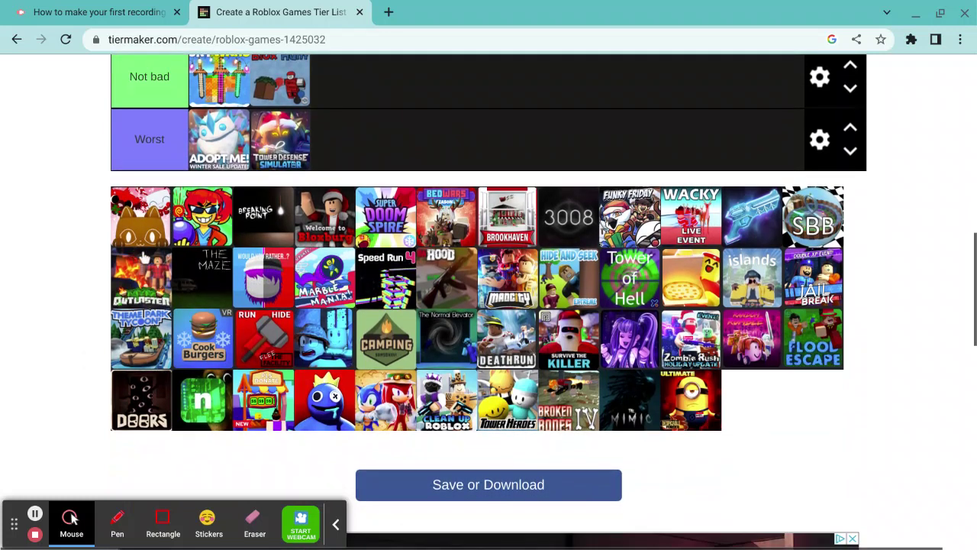
pyautogui.scroll(1, 144, 258)
pyautogui.moveTo(140, 302); pyautogui.dragTo(349, 164)
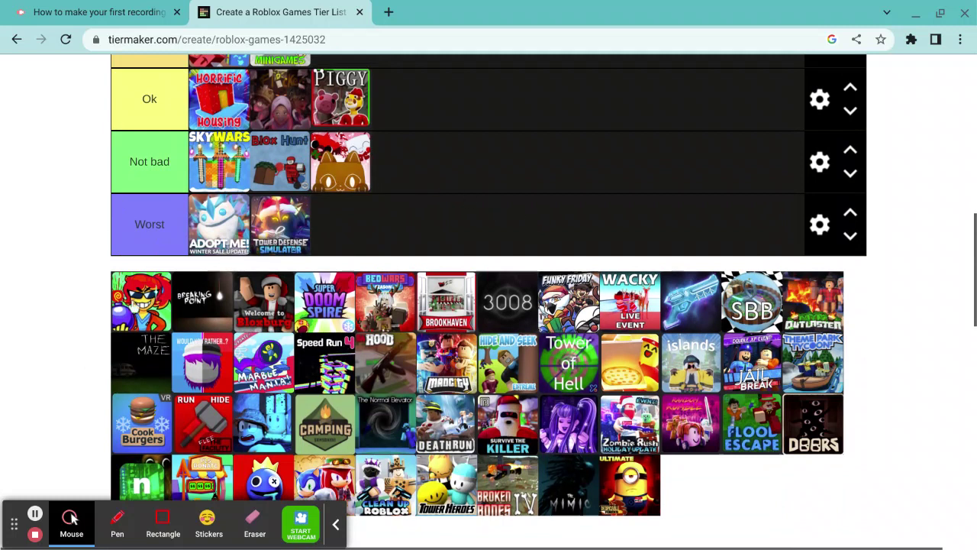
pyautogui.moveTo(141, 302); pyautogui.dragTo(417, 181)
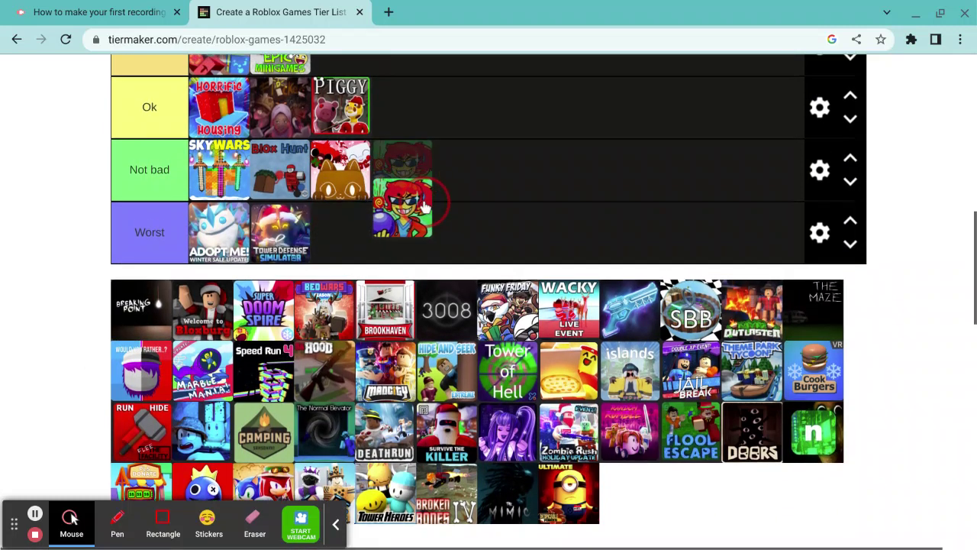
pyautogui.scroll(2, 420, 191)
pyautogui.moveTo(418, 180)
pyautogui.mouseDown()
pyautogui.moveTo(486, 323)
pyautogui.moveTo(437, 290)
pyautogui.mouseUp()
pyautogui.scroll(1, 433, 208)
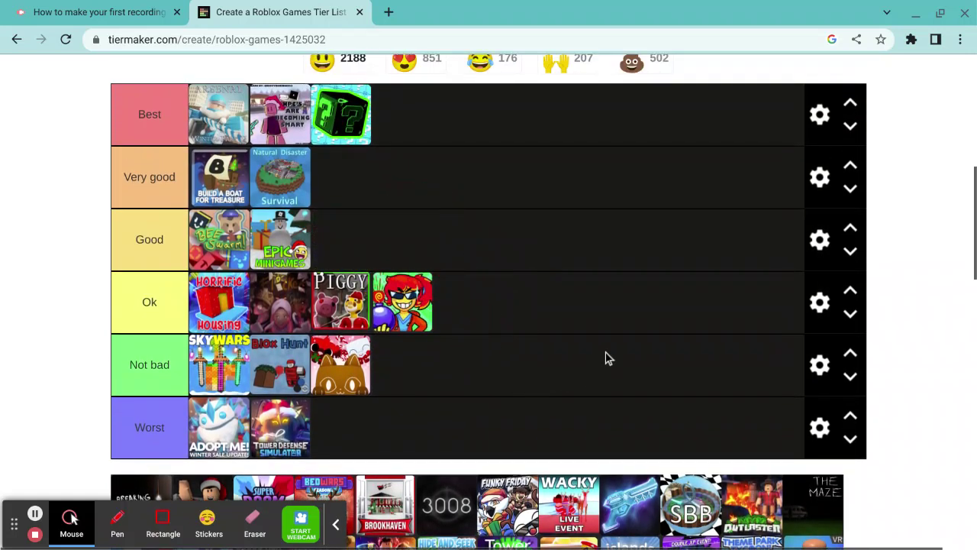
# Step: Rank Breaking Point as Very good and Welcome to Bloxburg third in Good
pyautogui.scroll(-1, 511, 367)
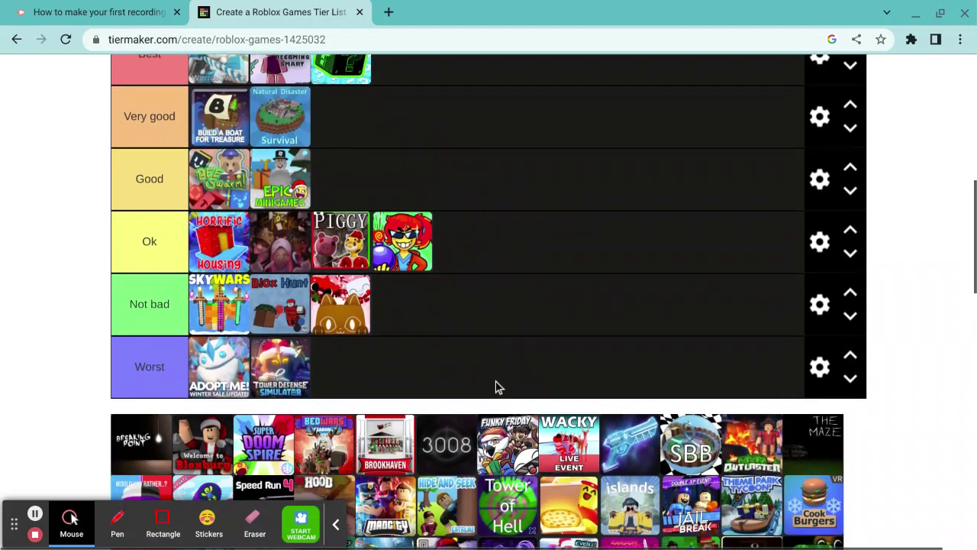
pyautogui.scroll(-1, 458, 340)
pyautogui.scroll(1, 132, 378)
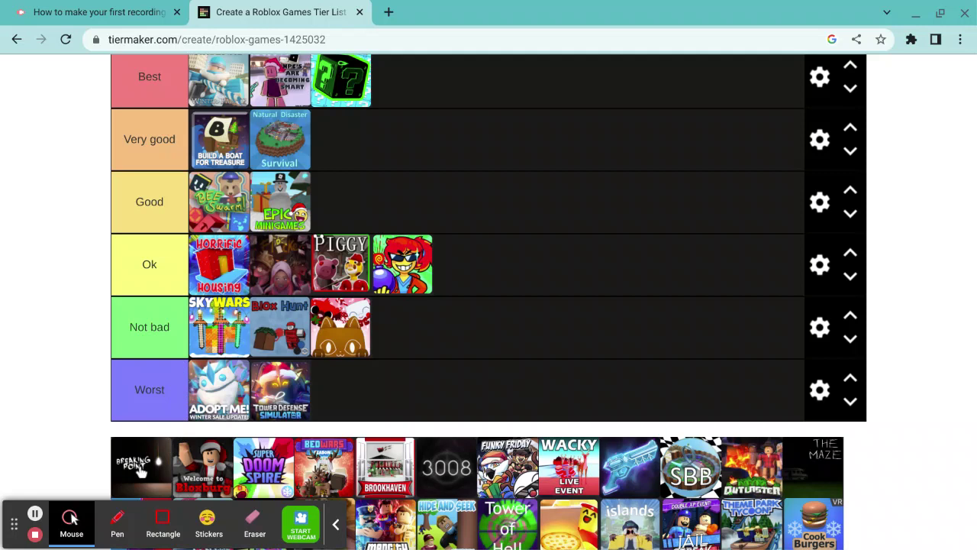
pyautogui.click(141, 471)
pyautogui.moveTo(141, 471); pyautogui.dragTo(322, 156)
pyautogui.scroll(-1, 359, 374)
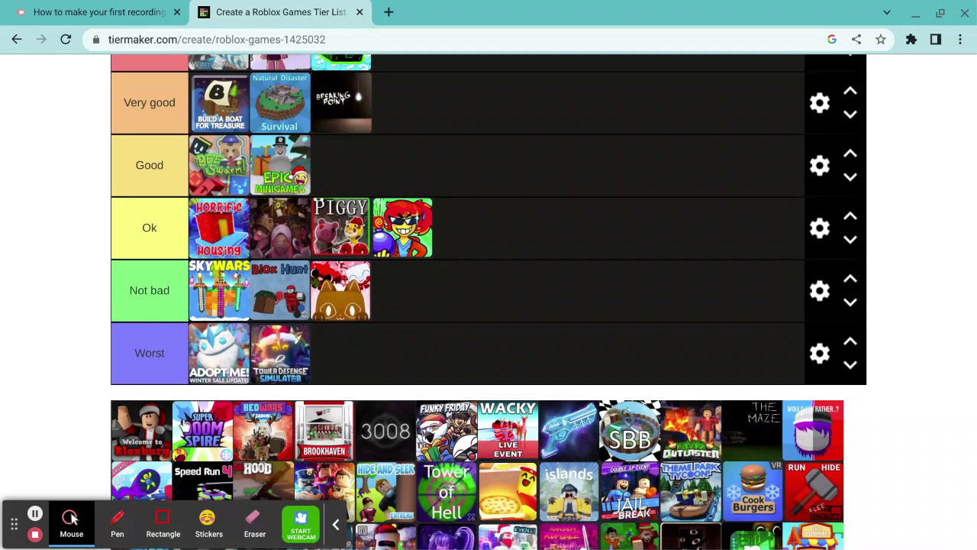
pyautogui.scroll(1, 219, 370)
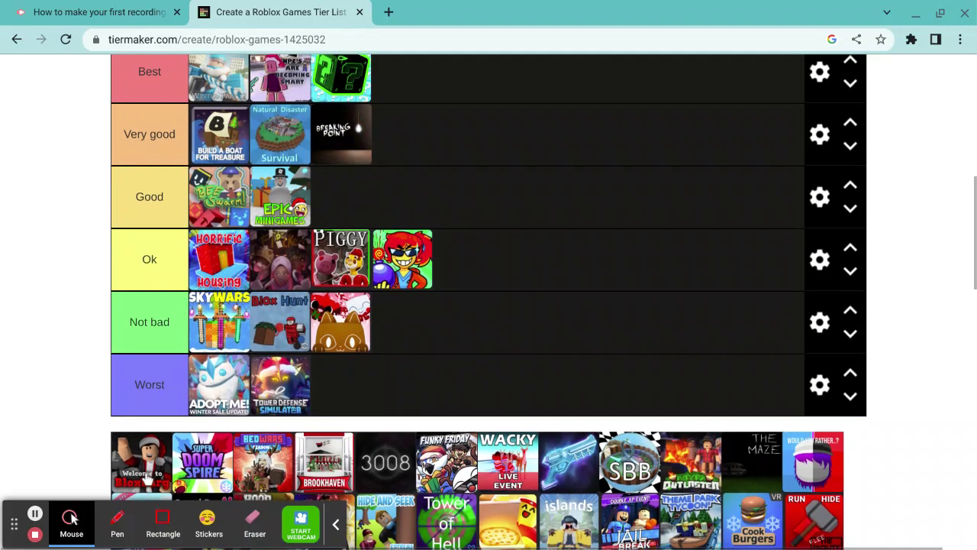
pyautogui.moveTo(148, 477); pyautogui.dragTo(351, 219)
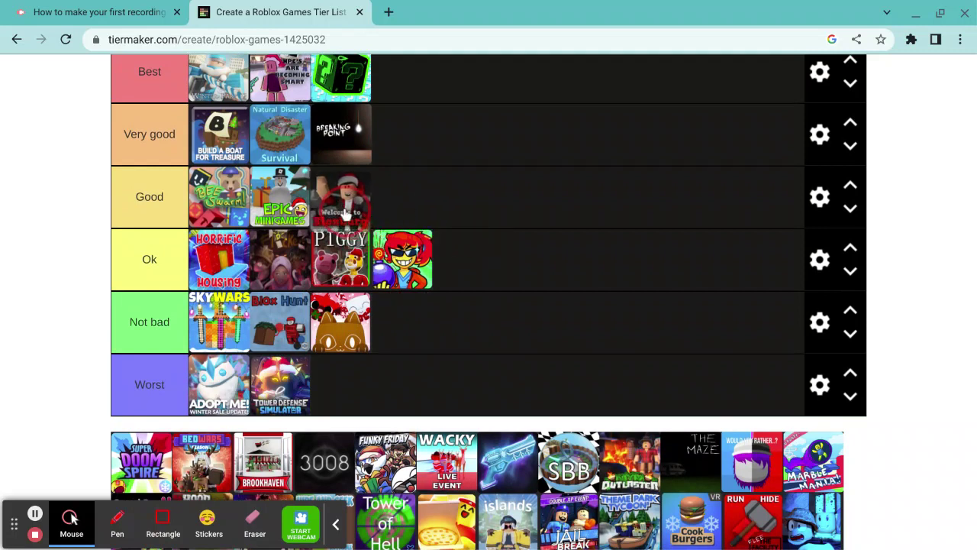
pyautogui.moveTo(351, 219); pyautogui.dragTo(355, 206)
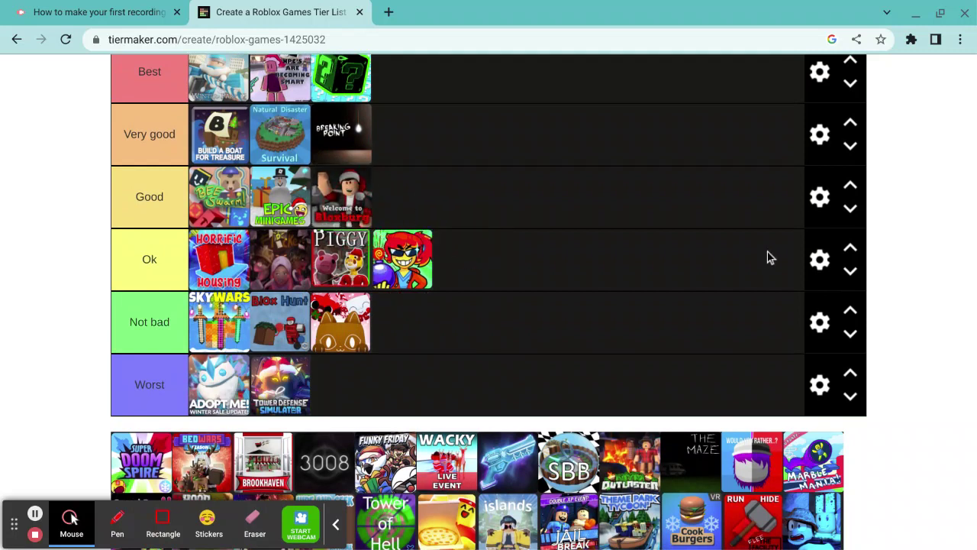
# Step: Rank one more pool game after scrolling through the list
pyautogui.scroll(-1, 296, 218)
pyautogui.scroll(-3, 297, 217)
pyautogui.scroll(-2, 297, 217)
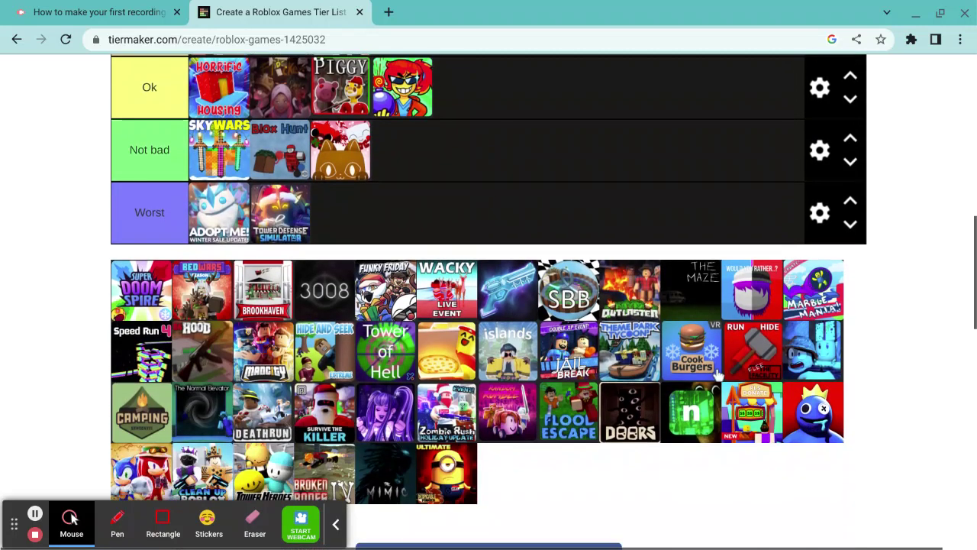
pyautogui.scroll(-1, 714, 333)
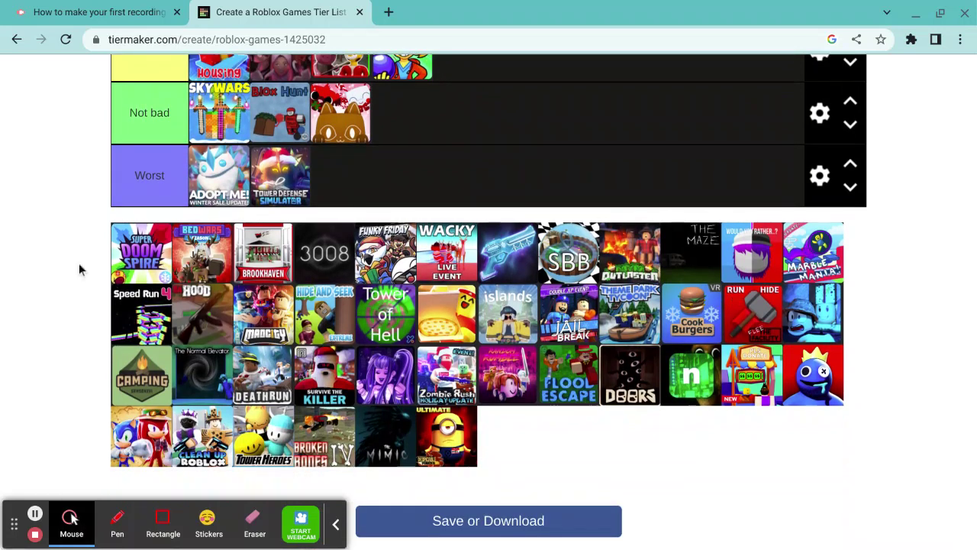
pyautogui.scroll(1, 262, 281)
pyautogui.scroll(2, 262, 281)
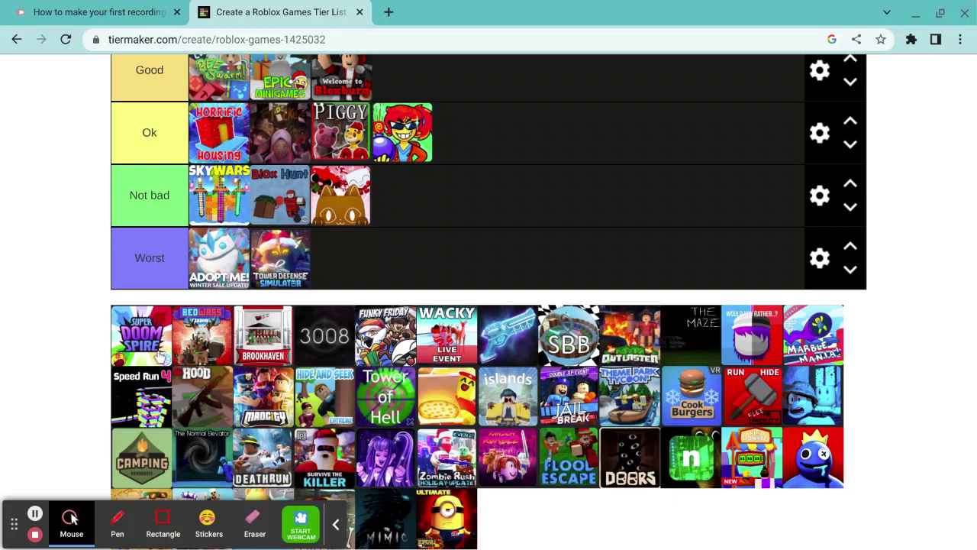
pyautogui.scroll(2, 156, 353)
pyautogui.moveTo(139, 443)
pyautogui.mouseDown()
pyautogui.moveTo(614, 405)
pyautogui.moveTo(200, 382)
pyautogui.moveTo(114, 364)
pyautogui.moveTo(207, 392)
pyautogui.moveTo(201, 384)
pyautogui.mouseUp()
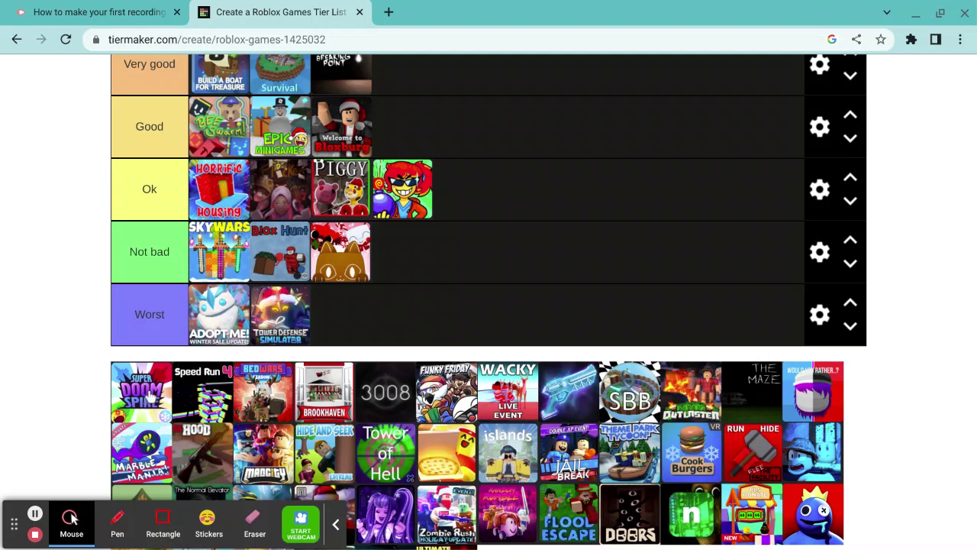
# Step: Reposition an already-ranked game tile within the tier rows
pyautogui.moveTo(275, 365); pyautogui.dragTo(477, 321)
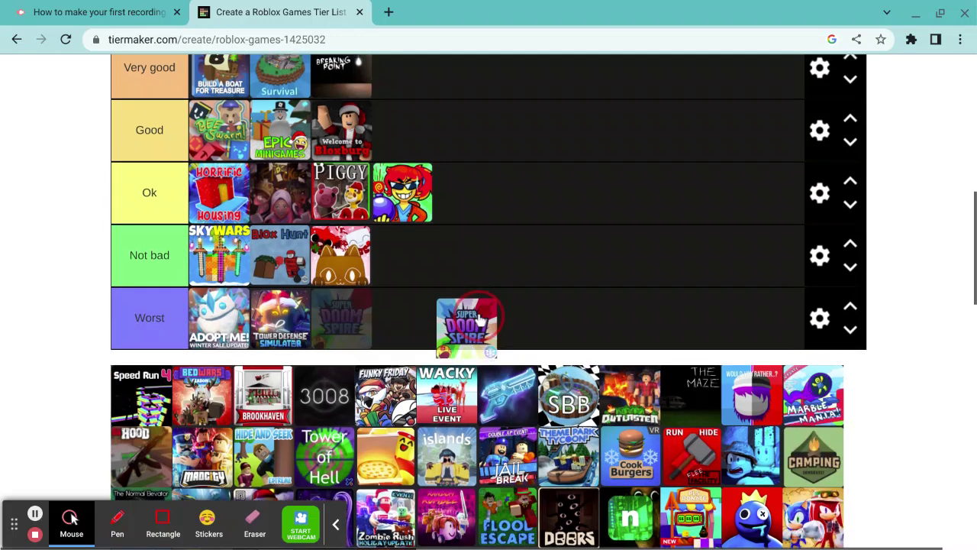
pyautogui.scroll(-1, 477, 320)
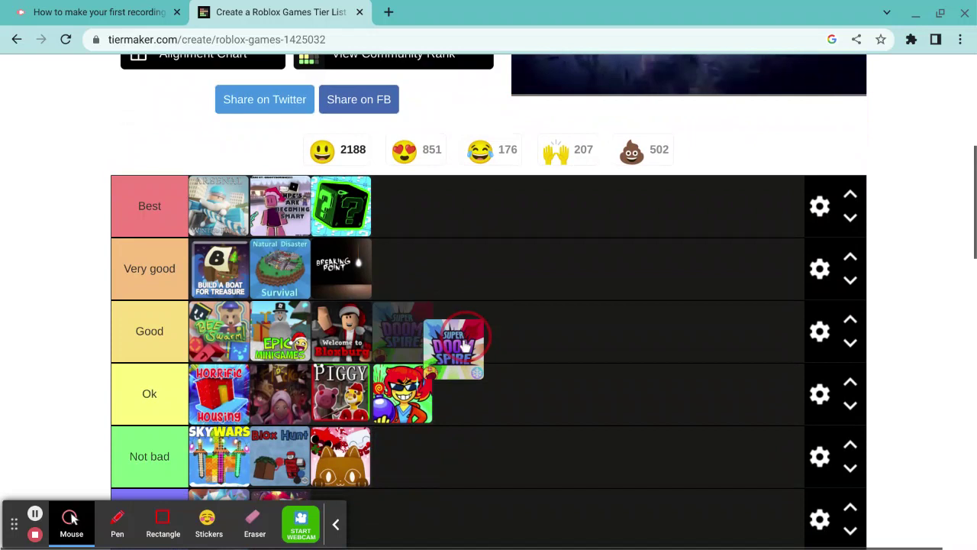
pyautogui.moveTo(477, 320); pyautogui.dragTo(412, 327)
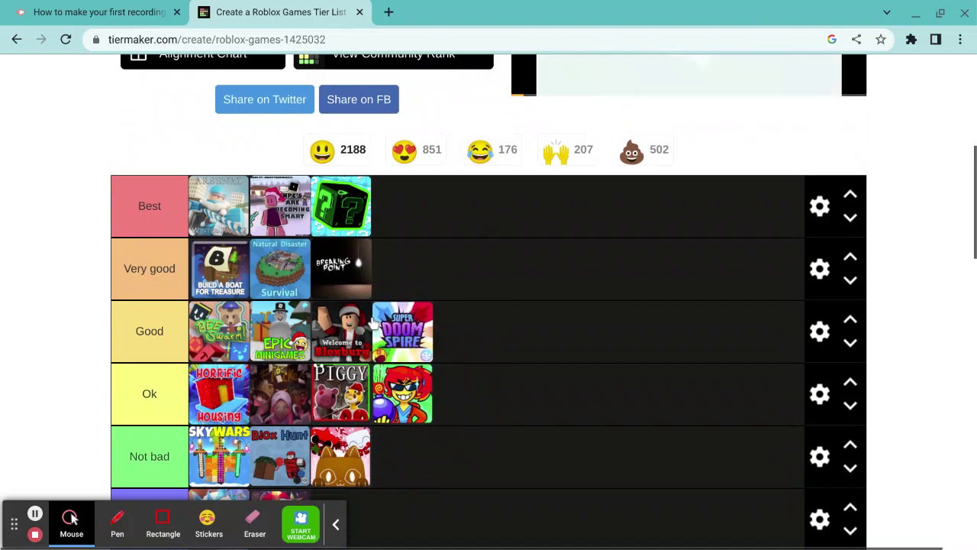
pyautogui.scroll(-3, 429, 285)
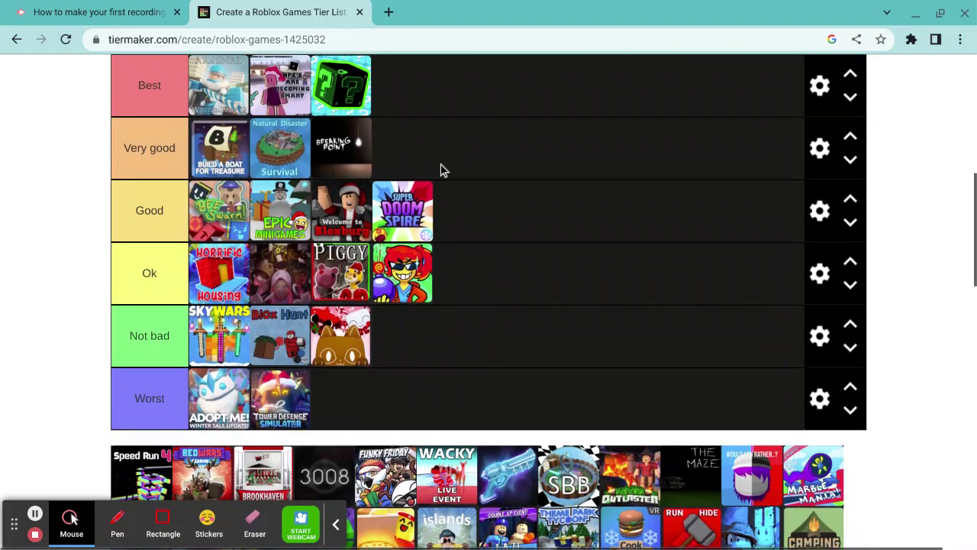
pyautogui.scroll(-1, 422, 238)
pyautogui.scroll(2, 454, 221)
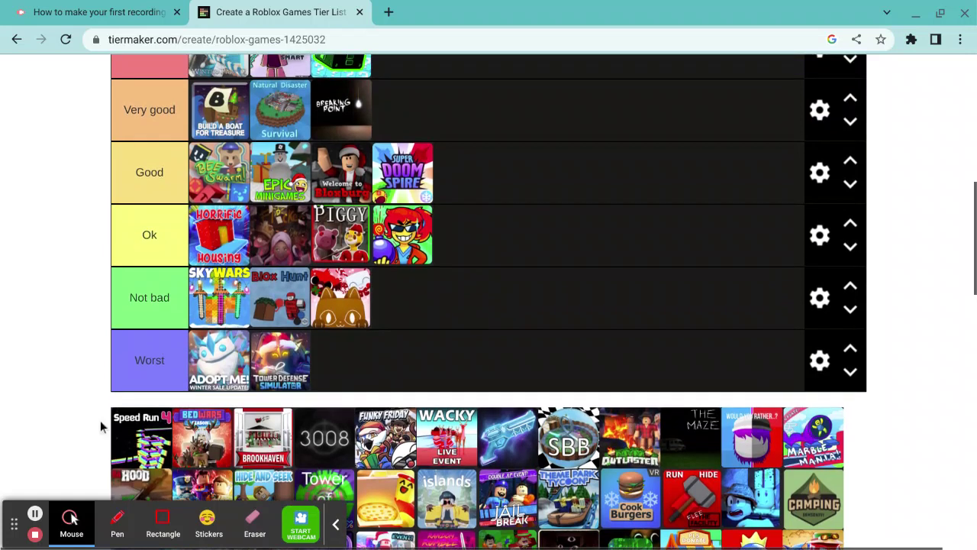
# Step: Rank Speed Run 4 in Ok and another game in the top tiers
pyautogui.moveTo(120, 440); pyautogui.dragTo(451, 243)
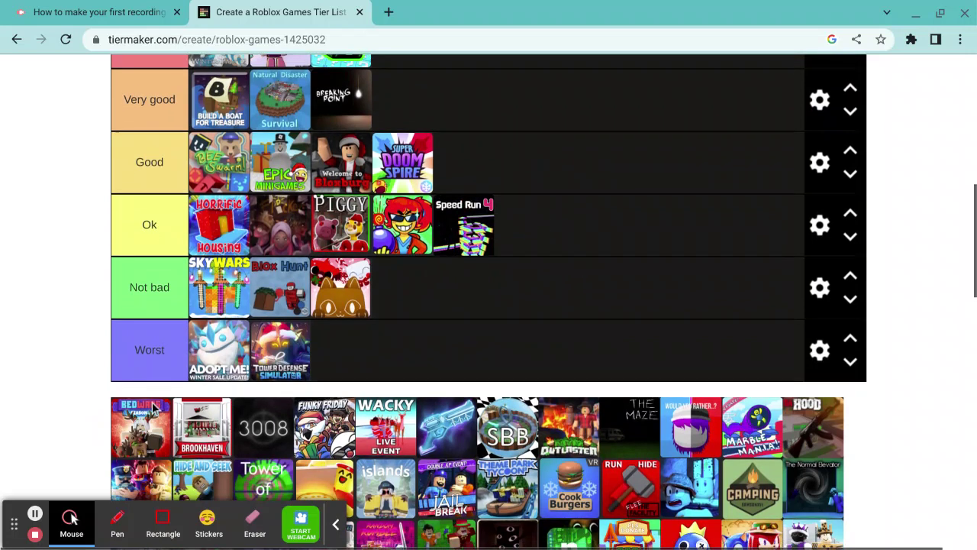
pyautogui.scroll(-1, 229, 473)
pyautogui.moveTo(156, 436)
pyautogui.mouseDown()
pyautogui.moveTo(405, 90)
pyautogui.moveTo(462, 143)
pyautogui.mouseUp()
pyautogui.scroll(2, 506, 168)
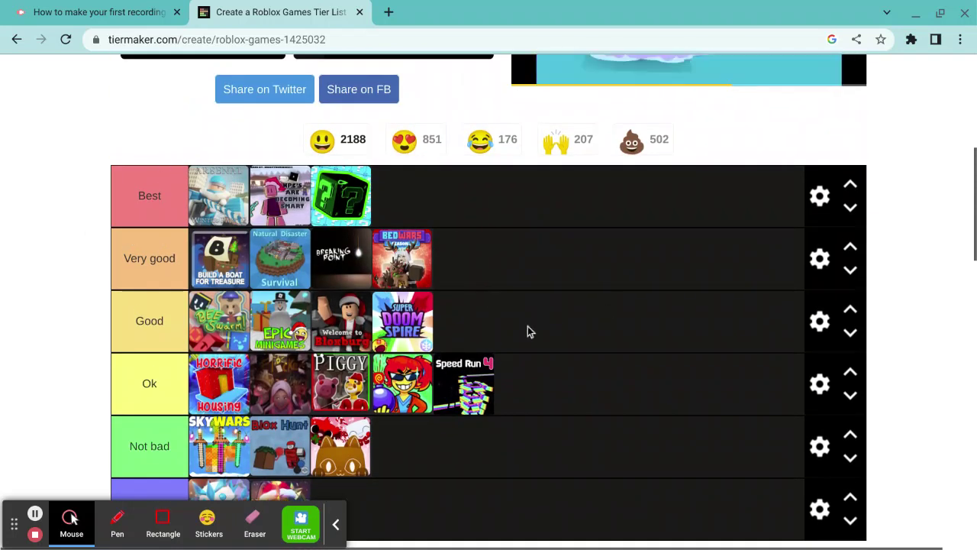
# Step: Place Brookhaven in the Not bad tier
pyautogui.scroll(-2, 430, 377)
pyautogui.scroll(-2, 381, 405)
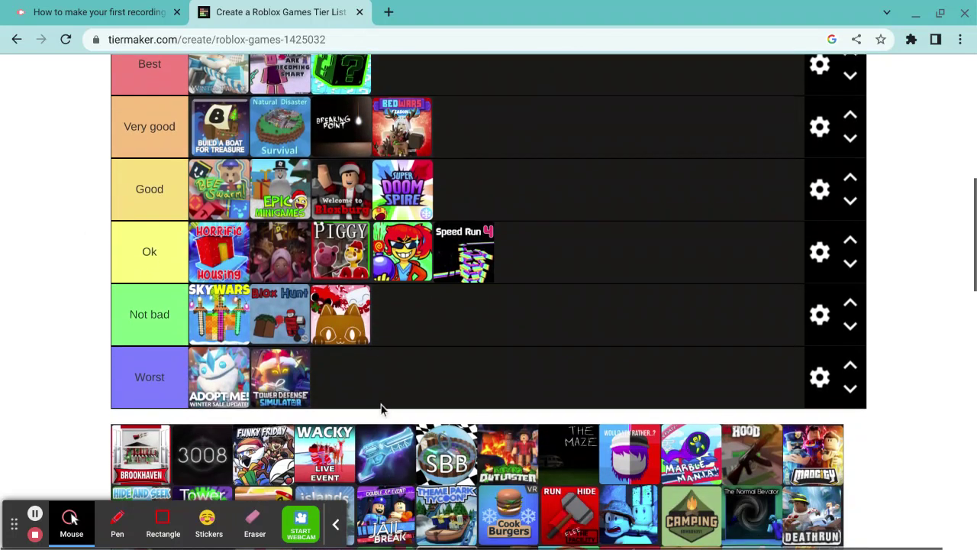
pyautogui.scroll(1, 109, 398)
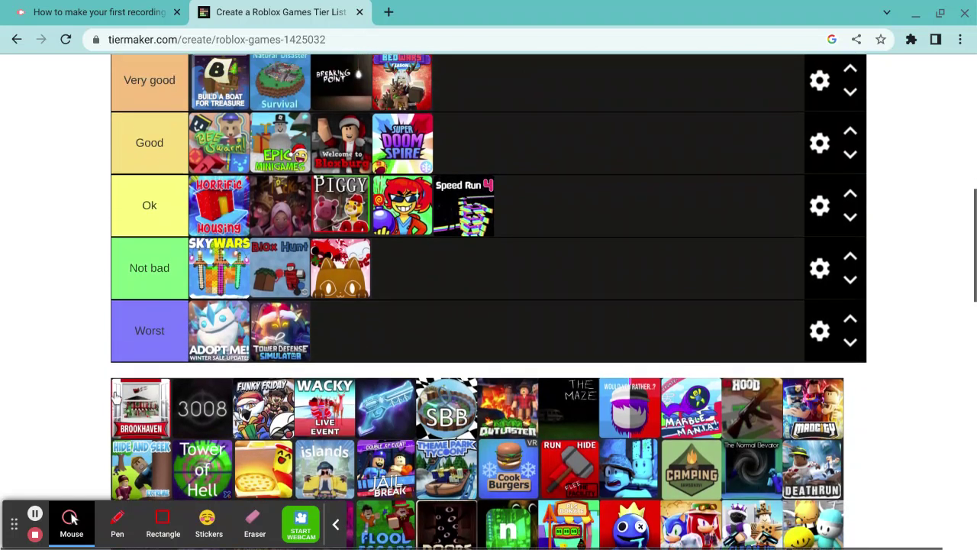
pyautogui.moveTo(126, 424)
pyautogui.mouseDown()
pyautogui.moveTo(384, 304)
pyautogui.moveTo(389, 284)
pyautogui.mouseUp()
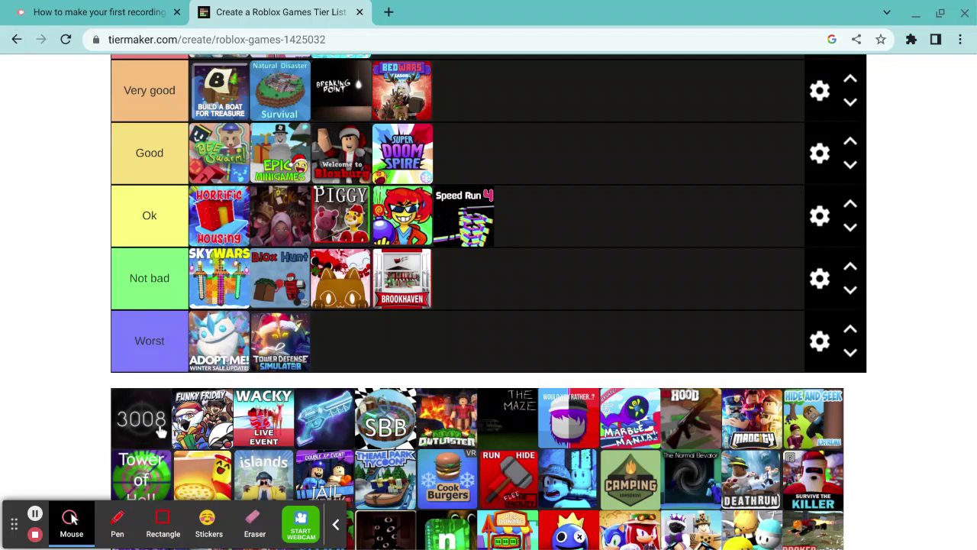
# Step: Move the 3008 game into the Good tier
pyautogui.moveTo(162, 407); pyautogui.dragTo(149, 430)
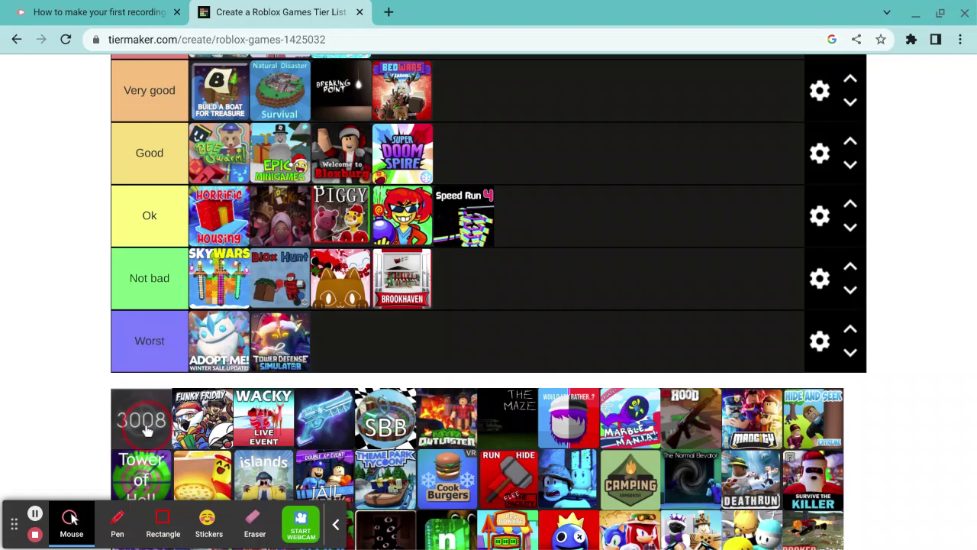
pyautogui.moveTo(147, 431)
pyautogui.mouseDown()
pyautogui.moveTo(407, 368)
pyautogui.moveTo(470, 260)
pyautogui.mouseUp()
pyautogui.scroll(-2, 237, 334)
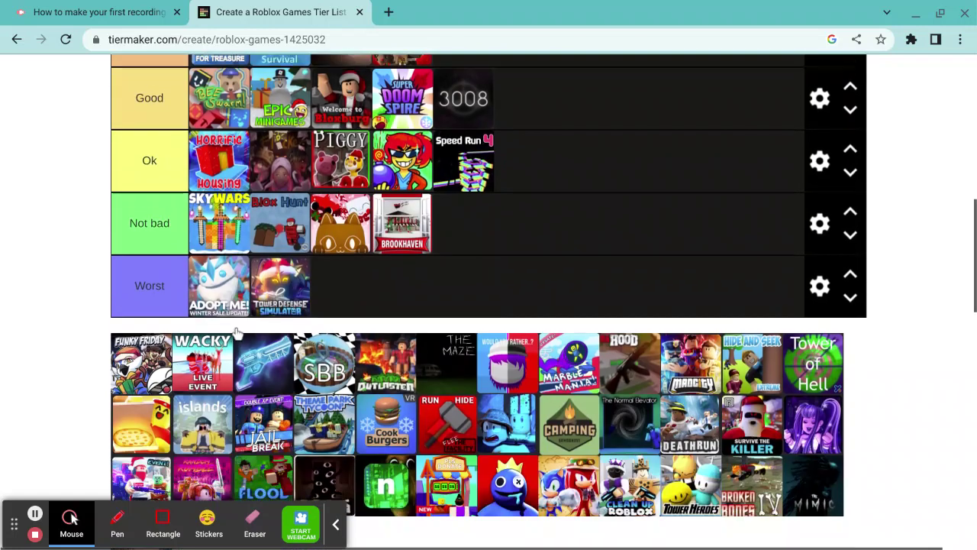
pyautogui.scroll(1, 168, 323)
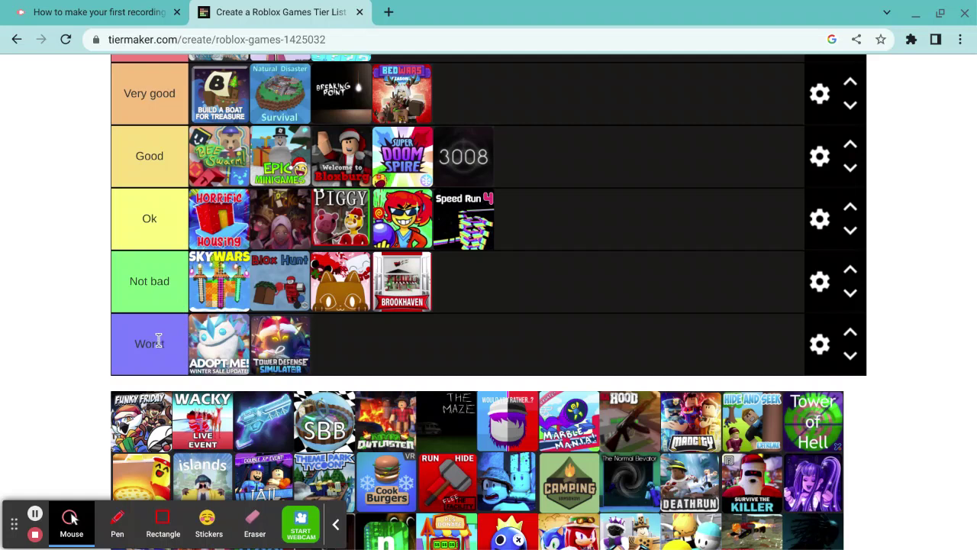
# Step: Rank Funky Friday in Good and drop the Wacky game into the upper tiers
pyautogui.moveTo(141, 424); pyautogui.dragTo(541, 315)
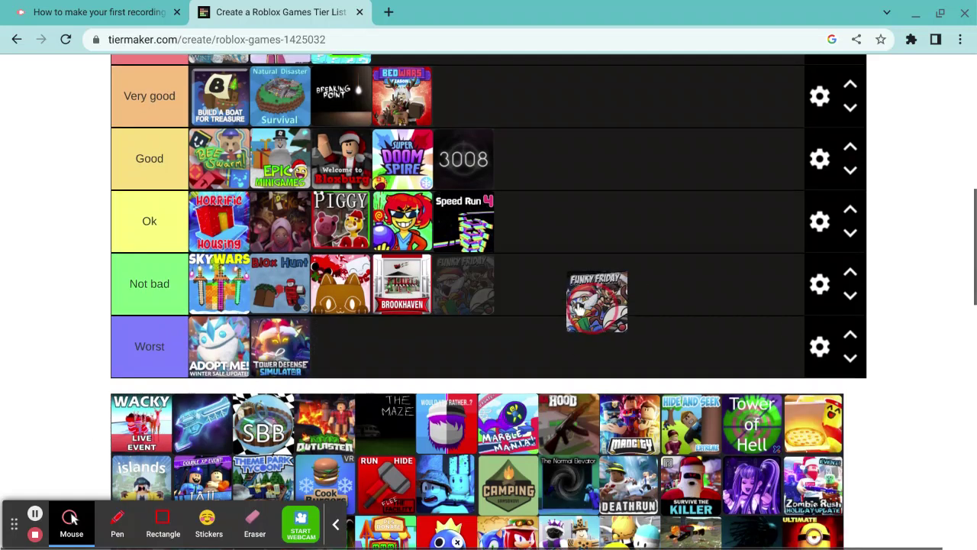
pyautogui.scroll(2, 599, 298)
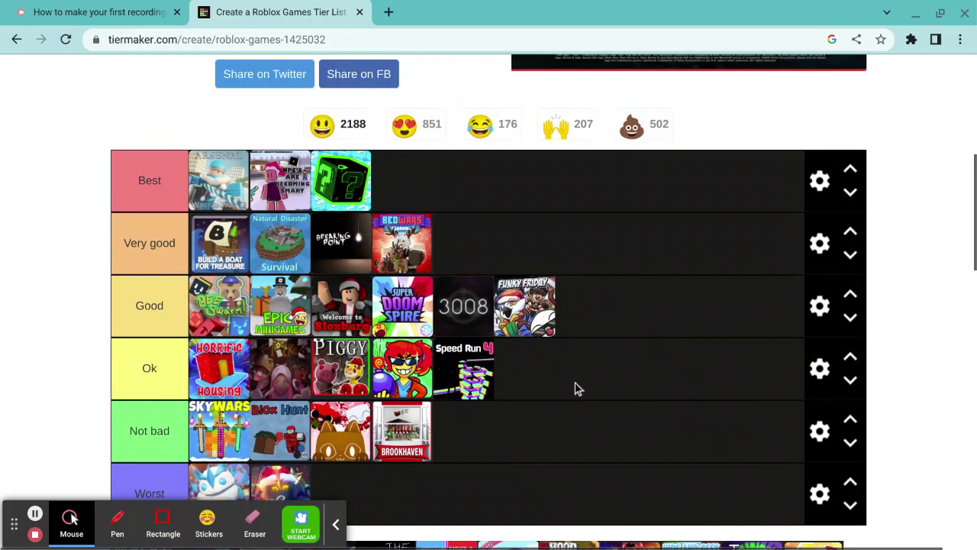
pyautogui.scroll(-5, 578, 389)
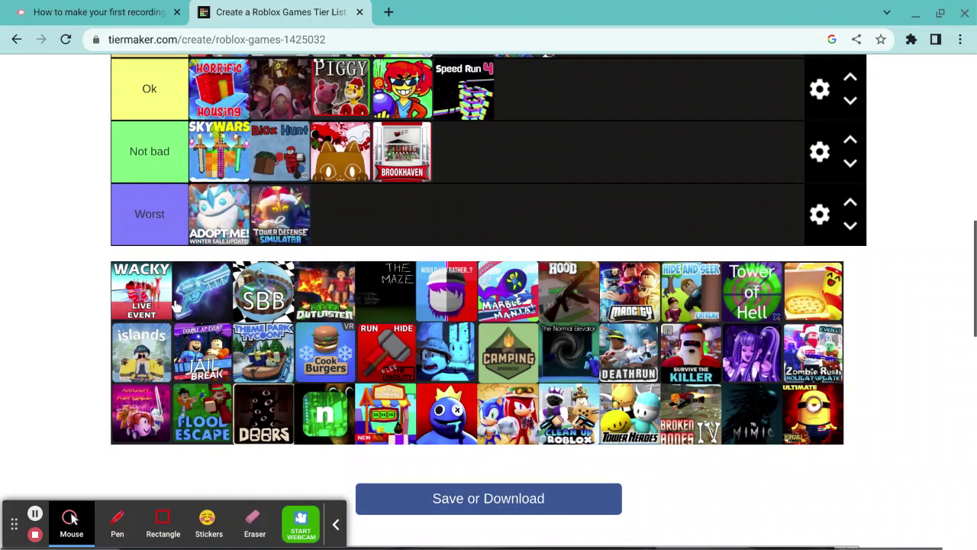
pyautogui.moveTo(150, 297)
pyautogui.mouseDown()
pyautogui.moveTo(522, 289)
pyautogui.moveTo(475, 195)
pyautogui.moveTo(476, 331)
pyautogui.moveTo(646, 344)
pyautogui.moveTo(504, 229)
pyautogui.moveTo(492, 205)
pyautogui.mouseUp()
pyautogui.scroll(8, 508, 287)
pyautogui.scroll(-4, 522, 289)
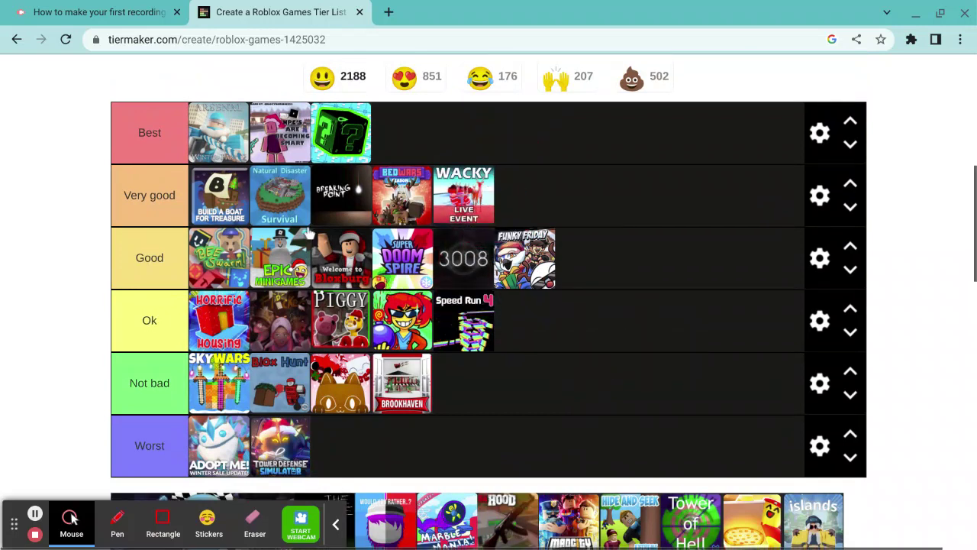
pyautogui.scroll(-3, 308, 220)
pyautogui.scroll(2, 308, 220)
# Step: Reposition a ranked tile and add the blue gun game to Very good
pyautogui.moveTo(464, 93); pyautogui.dragTo(604, 164)
pyautogui.scroll(-2, 347, 215)
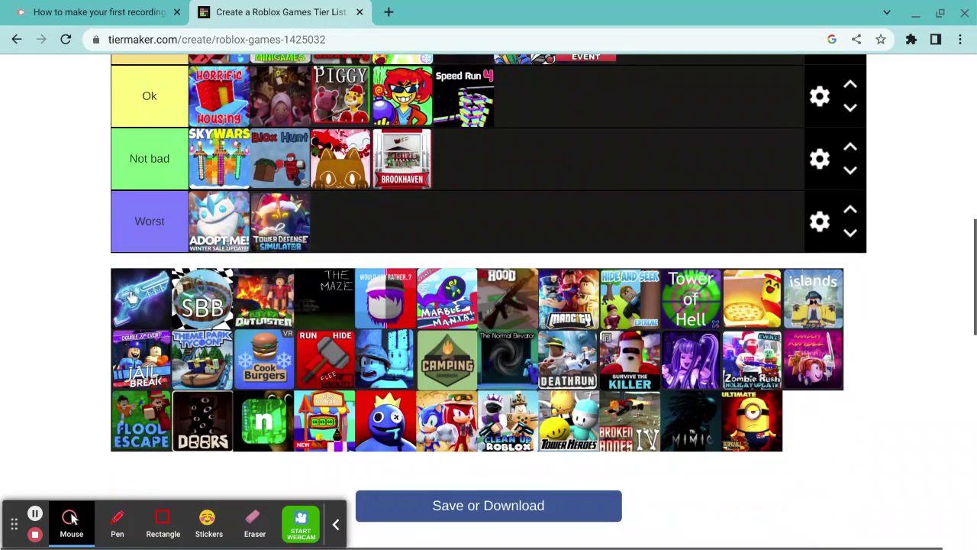
pyautogui.scroll(1, 137, 321)
pyautogui.scroll(1, 151, 305)
pyautogui.moveTo(142, 413); pyautogui.dragTo(454, 95)
pyautogui.scroll(1, 585, 284)
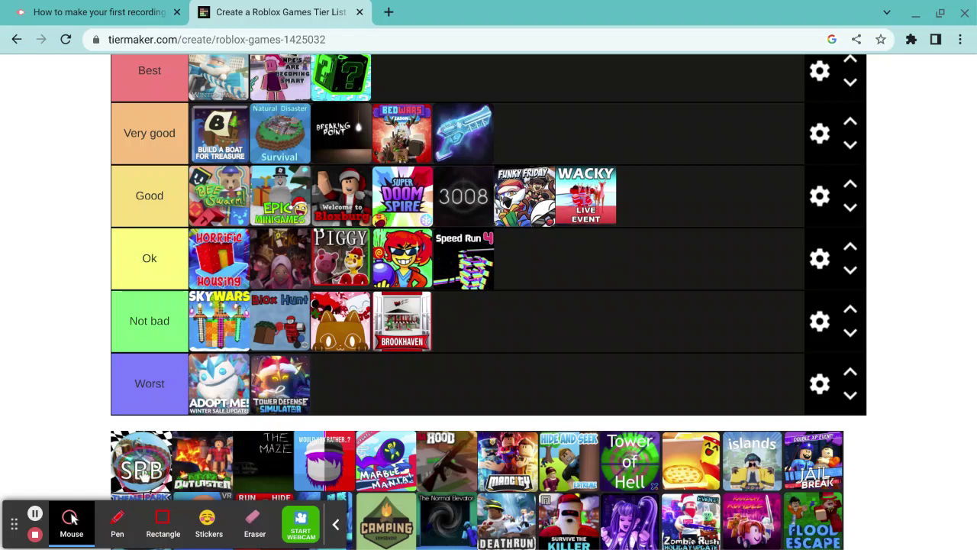
pyautogui.scroll(1, 620, 359)
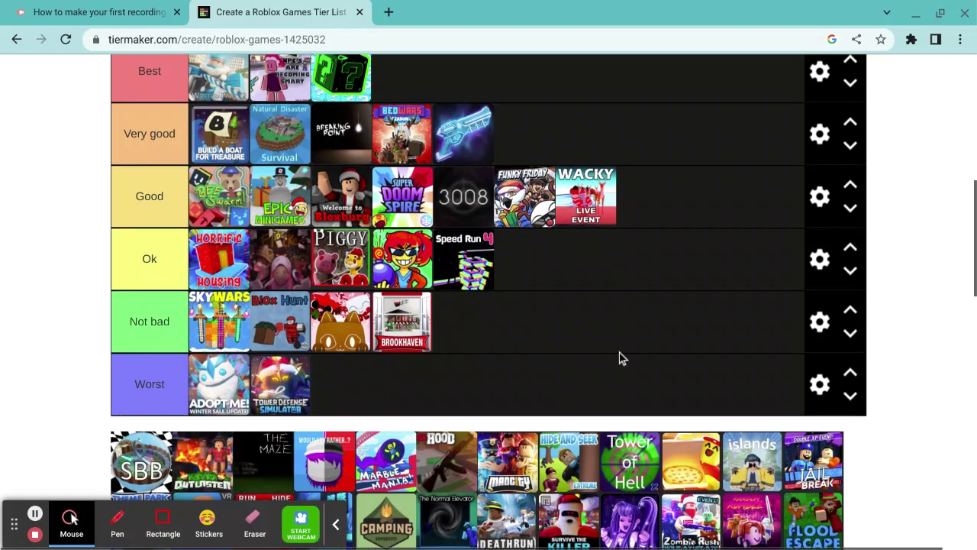
pyautogui.scroll(1, 622, 354)
pyautogui.scroll(1, 628, 349)
pyautogui.scroll(-4, 630, 349)
pyautogui.scroll(-3, 630, 349)
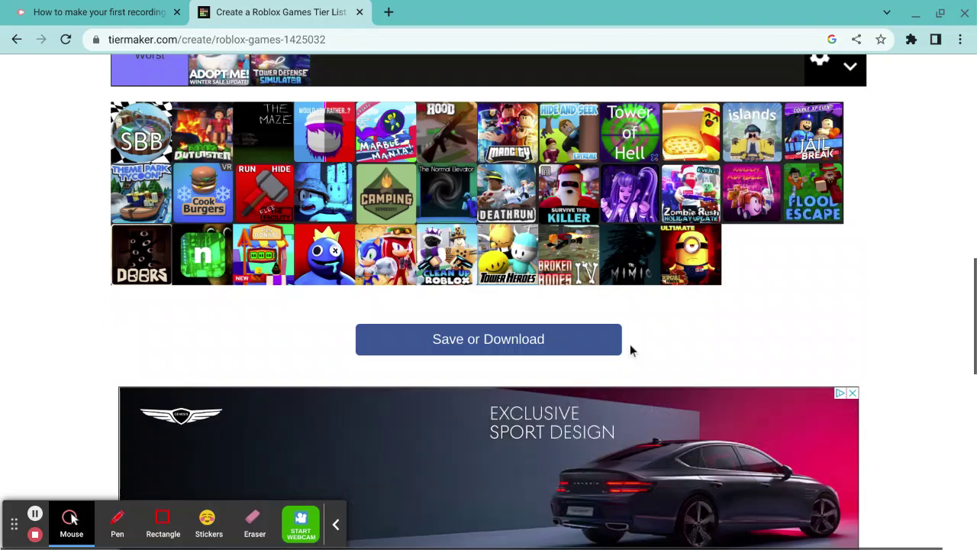
pyautogui.scroll(1, 630, 350)
pyautogui.scroll(-2, 632, 359)
pyautogui.scroll(3, 634, 364)
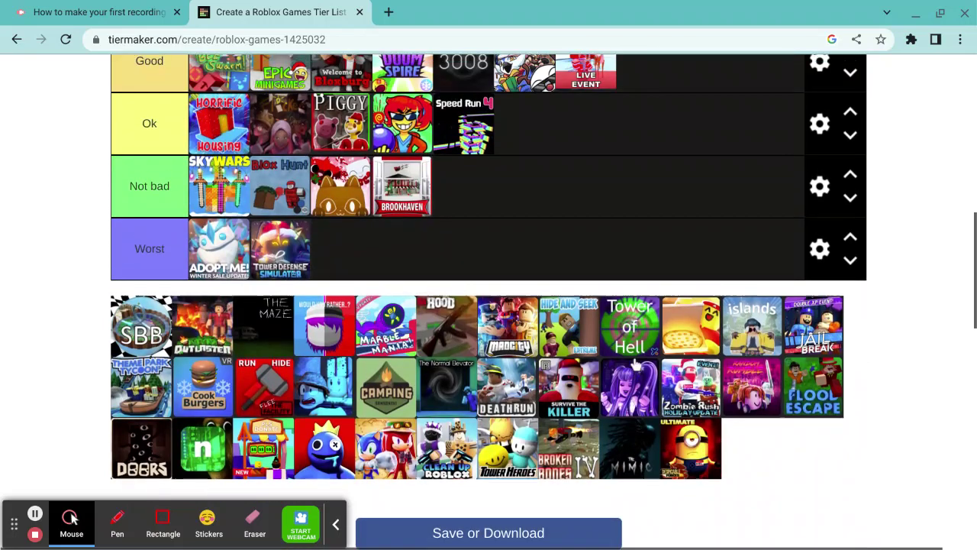
pyautogui.scroll(1, 634, 365)
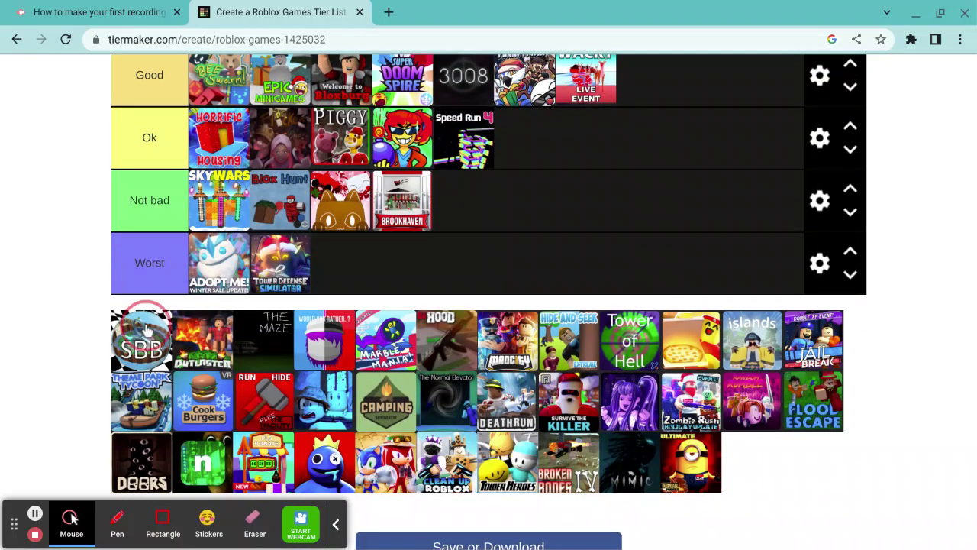
# Step: Move SBB to the end of the unranked pool and drop The Maze into Ok after Speed Run
pyautogui.moveTo(141, 344); pyautogui.dragTo(771, 475)
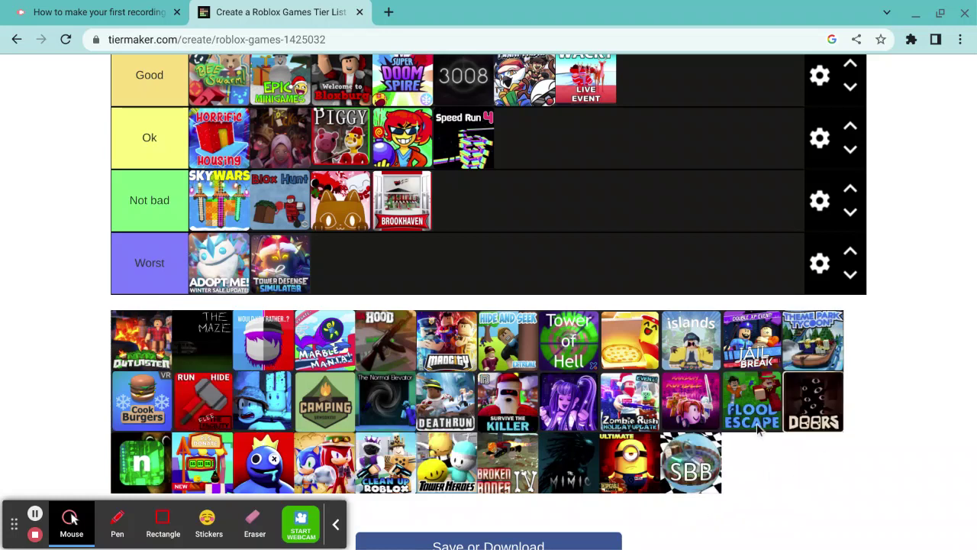
pyautogui.scroll(1, 413, 332)
pyautogui.moveTo(146, 409)
pyautogui.mouseDown()
pyautogui.moveTo(390, 336)
pyautogui.moveTo(466, 294)
pyautogui.mouseUp()
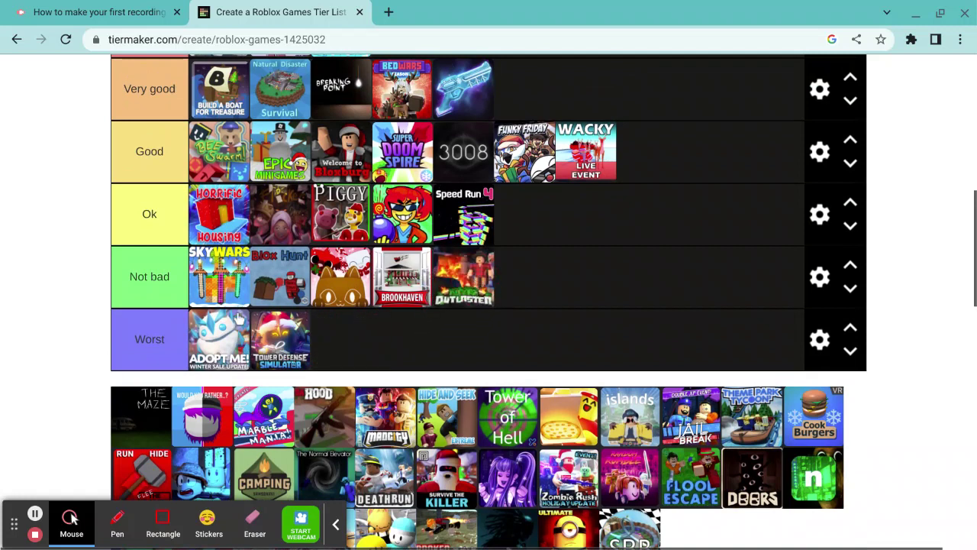
pyautogui.scroll(-1, 198, 416)
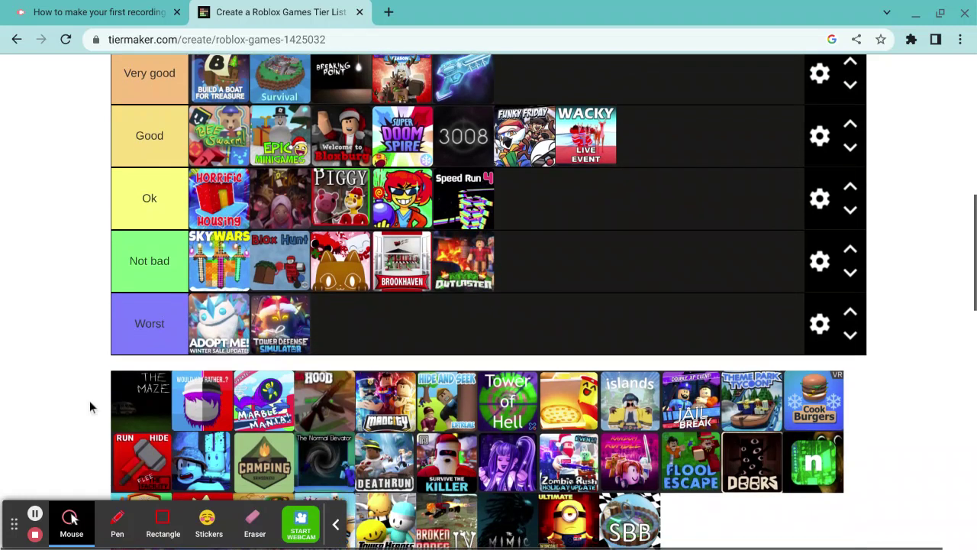
pyautogui.click(153, 422)
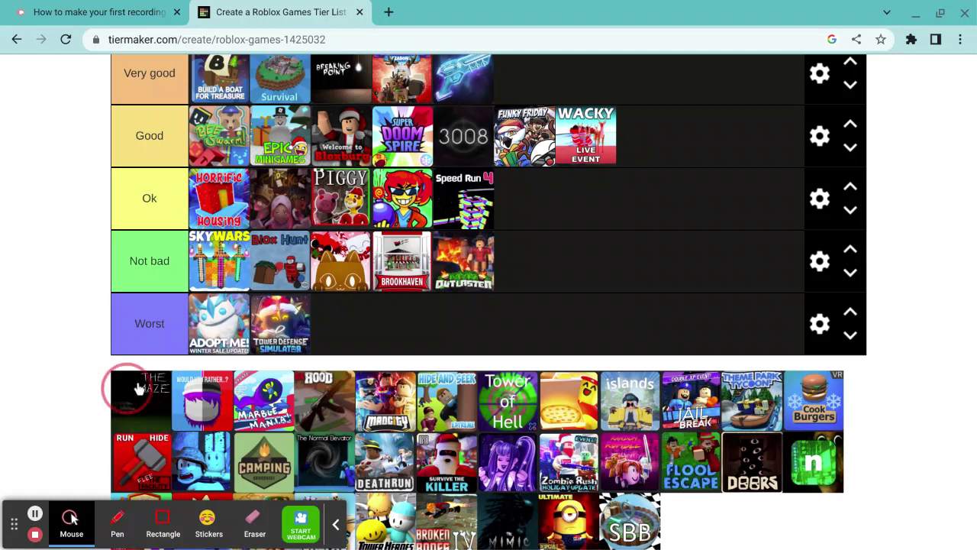
pyautogui.moveTo(136, 389)
pyautogui.mouseDown()
pyautogui.moveTo(571, 189)
pyautogui.moveTo(524, 82)
pyautogui.moveTo(321, 330)
pyautogui.mouseUp()
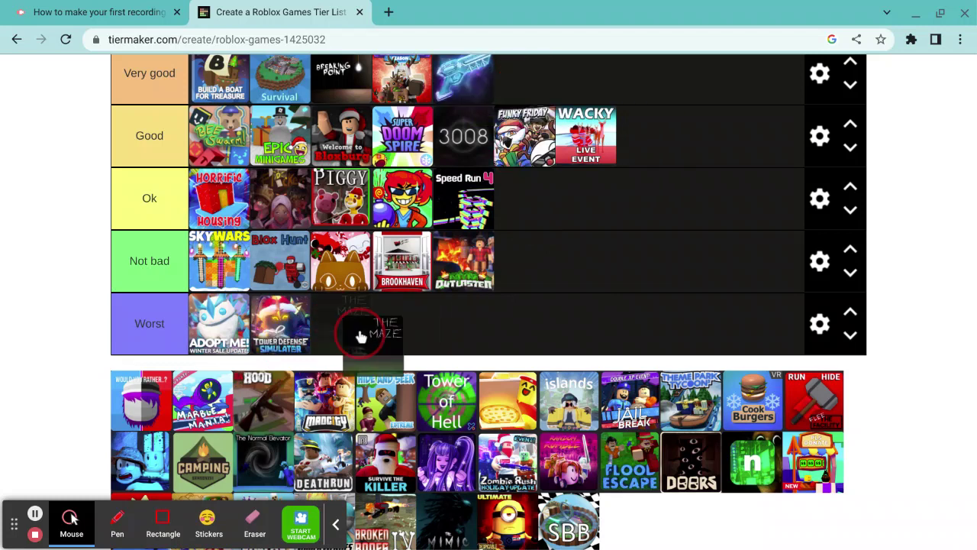
pyautogui.moveTo(321, 330); pyautogui.dragTo(569, 205)
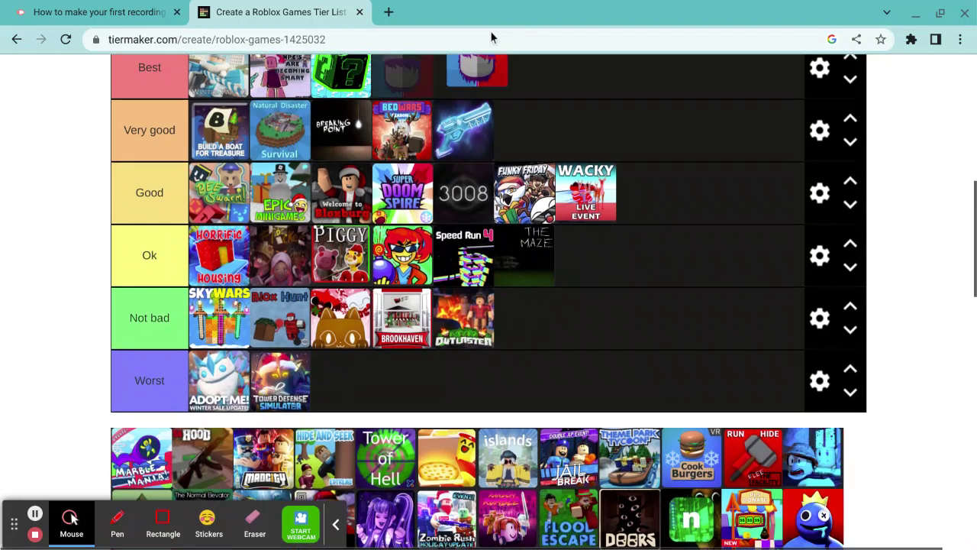
# Step: Rank Hide and Seek Extreme in the Best tier
pyautogui.moveTo(168, 391); pyautogui.dragTo(430, 66)
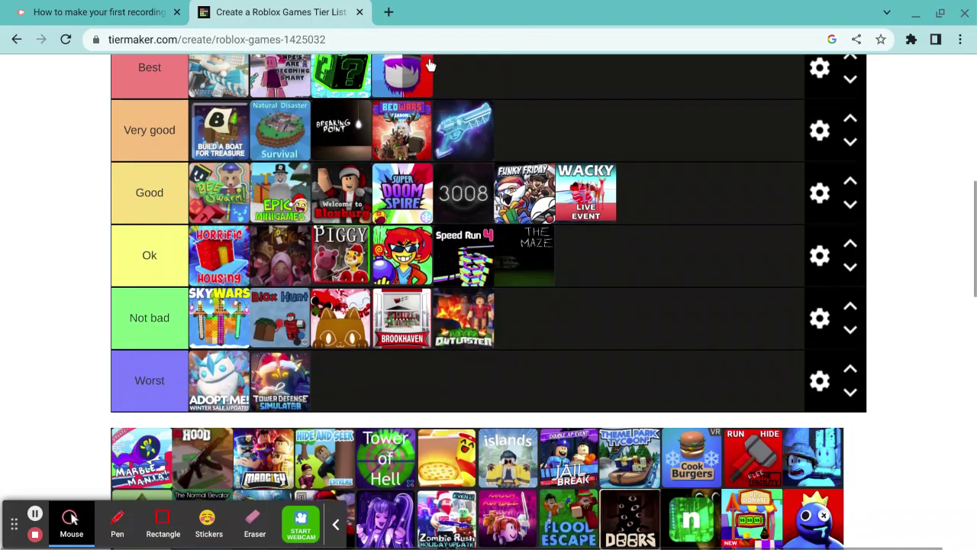
pyautogui.scroll(1, 458, 229)
pyautogui.scroll(-1, 476, 382)
pyautogui.scroll(-1, 471, 336)
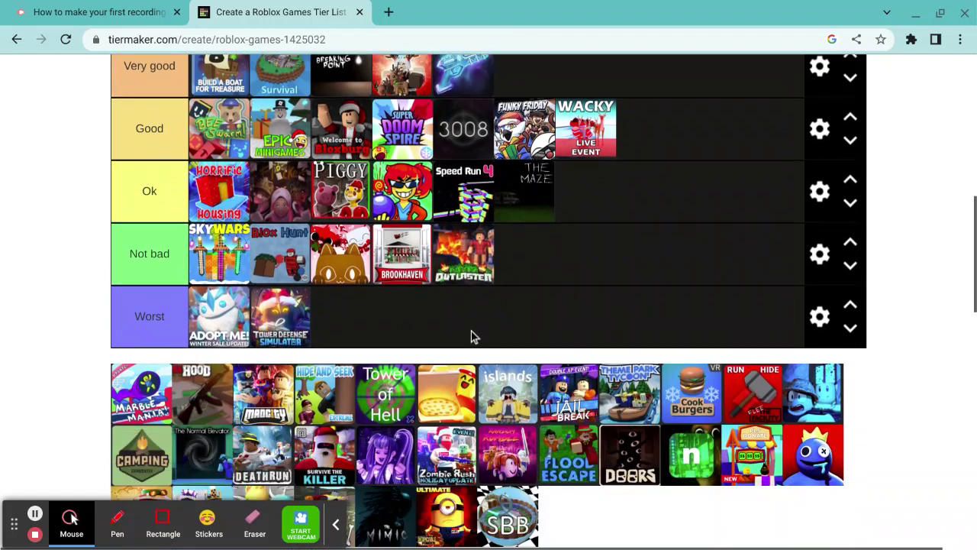
pyautogui.scroll(4, 472, 336)
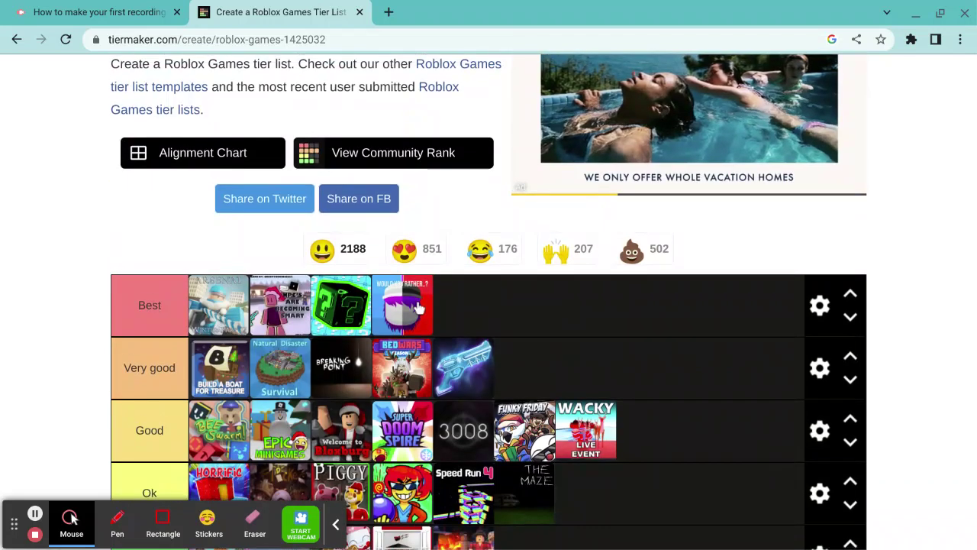
pyautogui.scroll(-1, 462, 298)
pyautogui.scroll(-5, 462, 298)
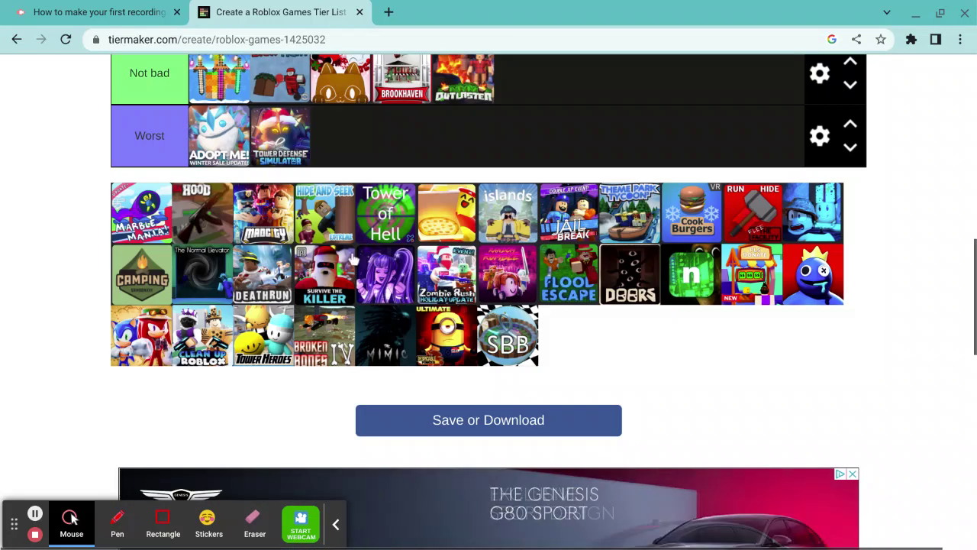
pyautogui.scroll(1, 353, 260)
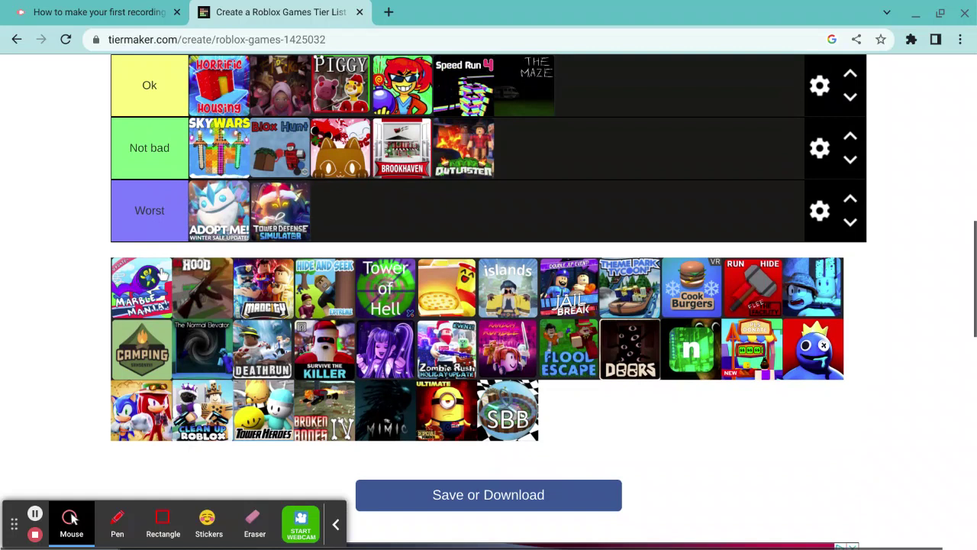
pyautogui.scroll(3, 163, 322)
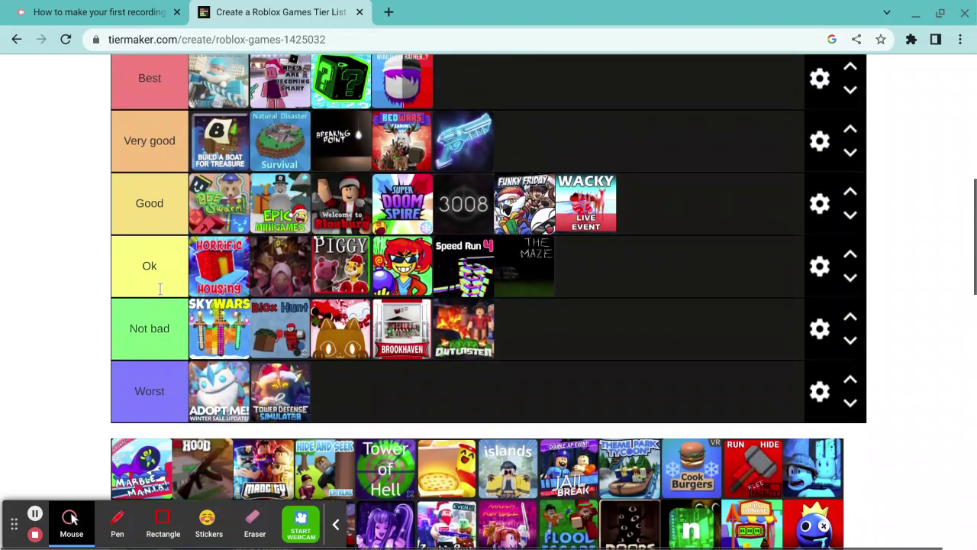
pyautogui.scroll(-1, 181, 321)
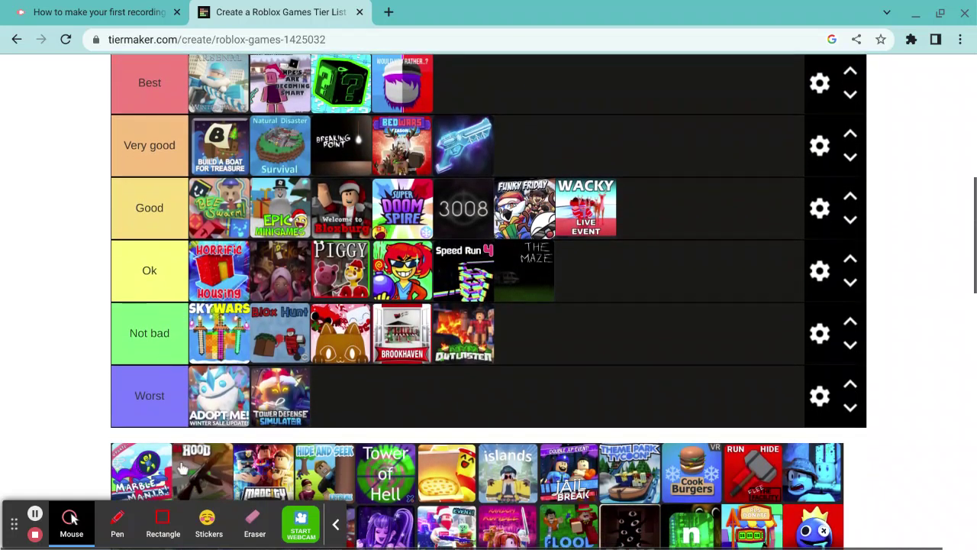
# Step: Place Marble Mania and Hood in the Not bad tier
pyautogui.moveTo(146, 495); pyautogui.dragTo(354, 402)
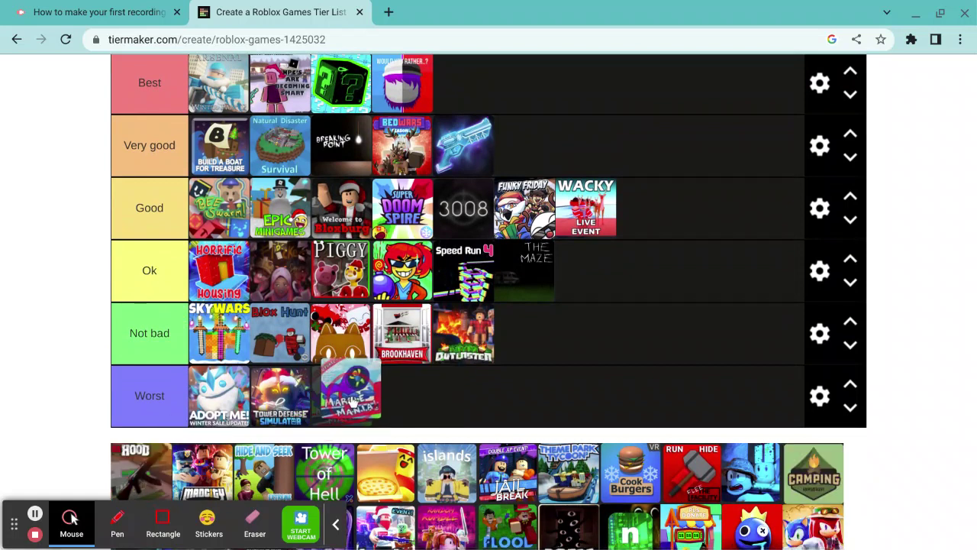
pyautogui.moveTo(355, 401)
pyautogui.mouseDown()
pyautogui.moveTo(526, 402)
pyautogui.moveTo(538, 256)
pyautogui.moveTo(527, 341)
pyautogui.mouseUp()
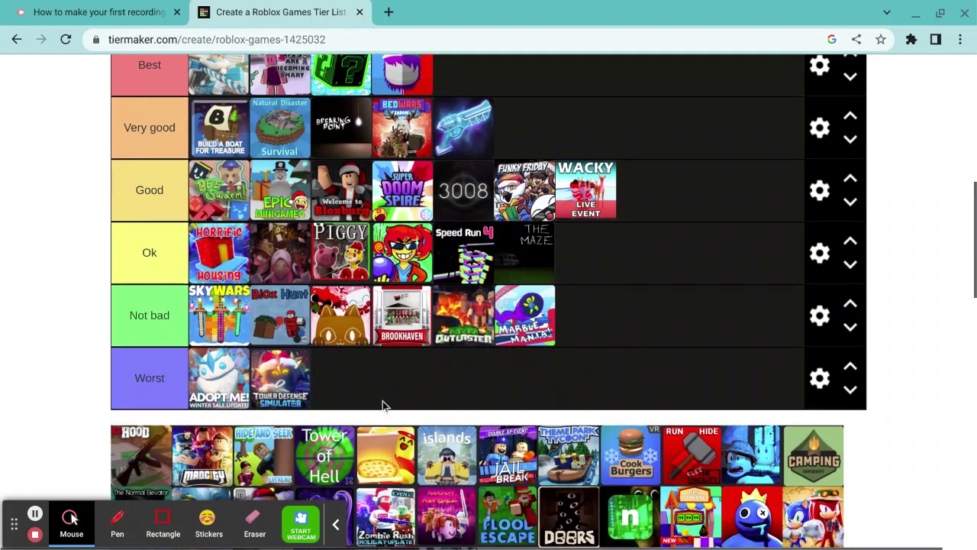
pyautogui.scroll(-2, 382, 405)
pyautogui.scroll(2, 375, 407)
pyautogui.scroll(1, 374, 407)
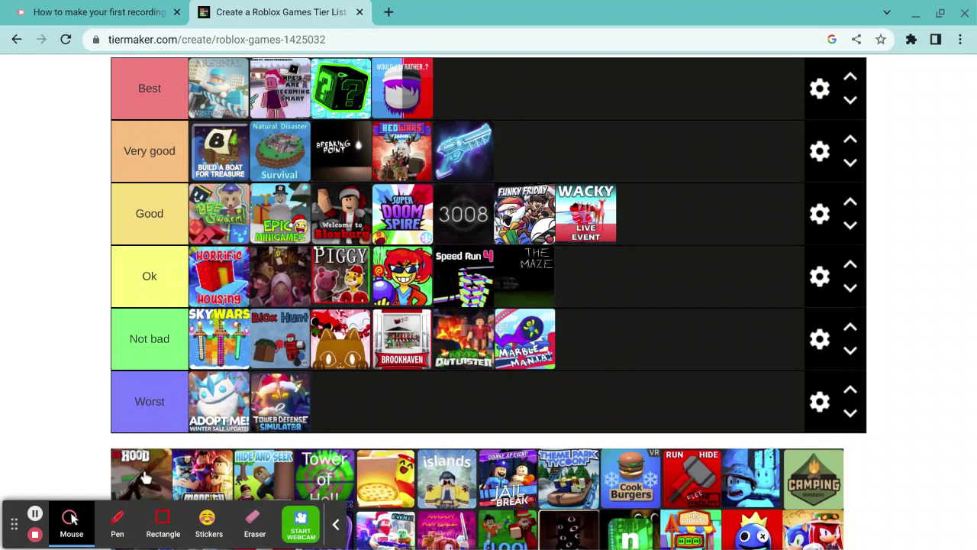
pyautogui.moveTo(145, 478)
pyautogui.mouseDown()
pyautogui.moveTo(624, 364)
pyautogui.moveTo(600, 341)
pyautogui.mouseUp()
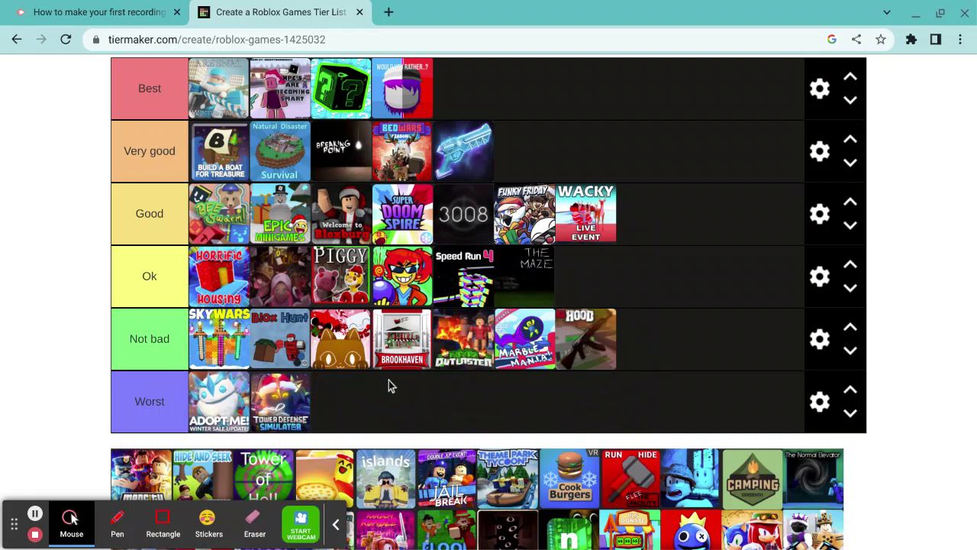
# Step: Rank Mad City in the Ok tier and move one more tile into the tiers
pyautogui.scroll(-1, 404, 402)
pyautogui.scroll(2, 392, 393)
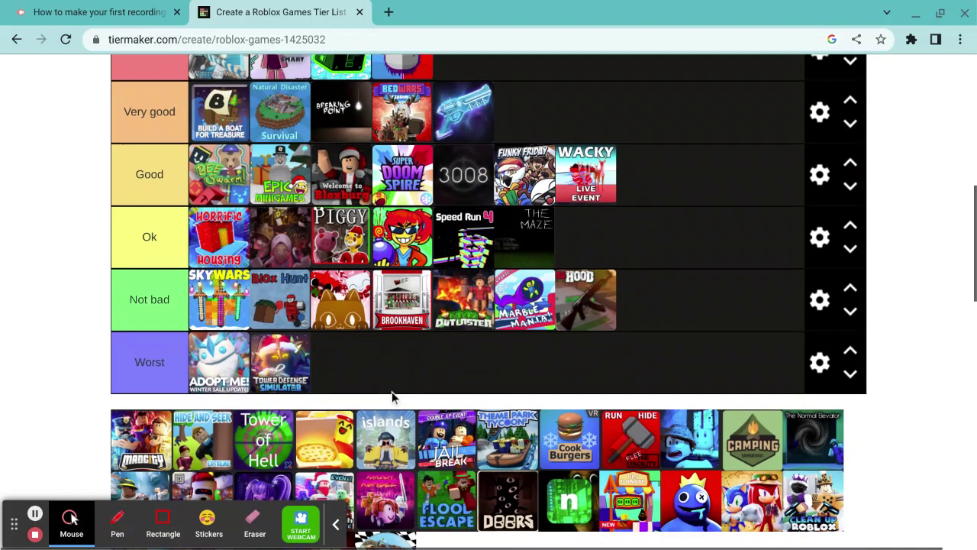
pyautogui.moveTo(134, 488); pyautogui.dragTo(585, 289)
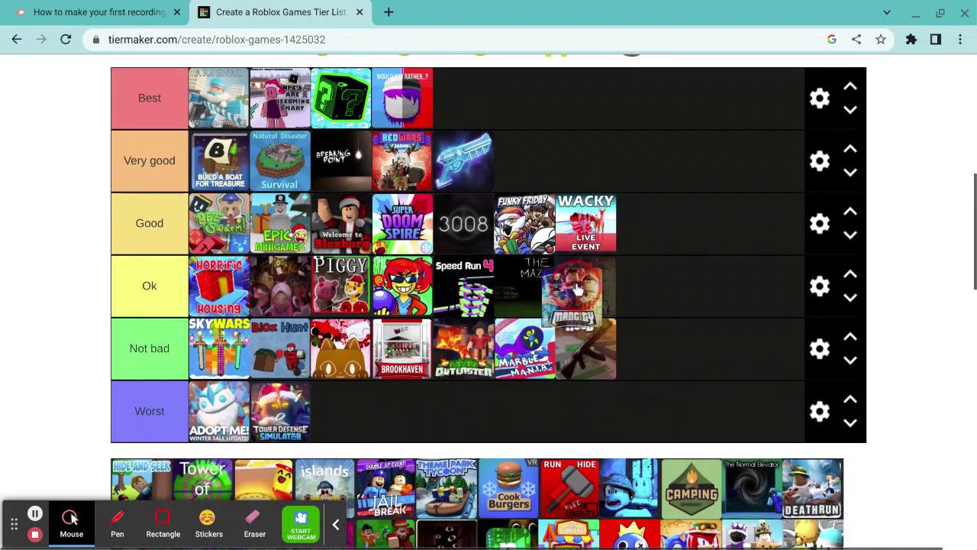
pyautogui.scroll(-1, 515, 371)
pyautogui.scroll(-1, 514, 370)
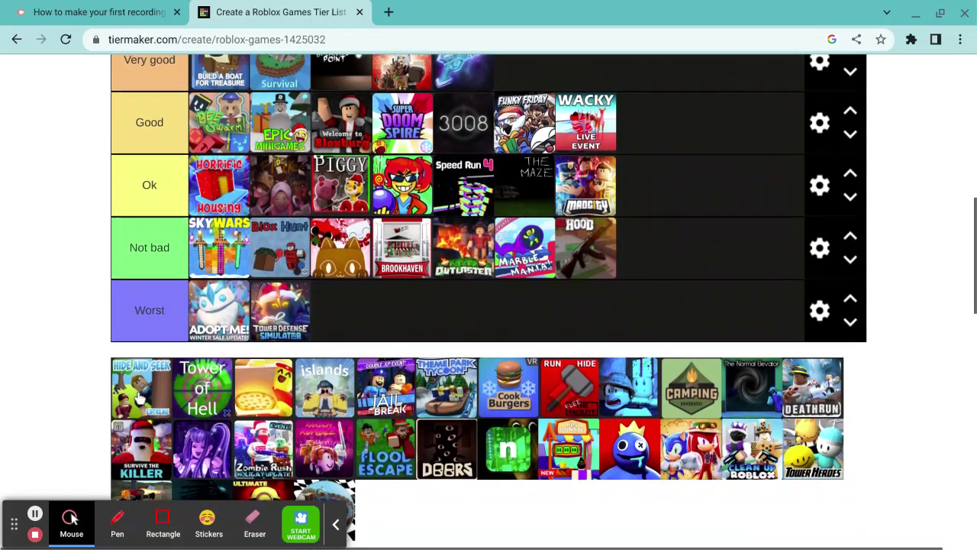
pyautogui.scroll(-2, 168, 359)
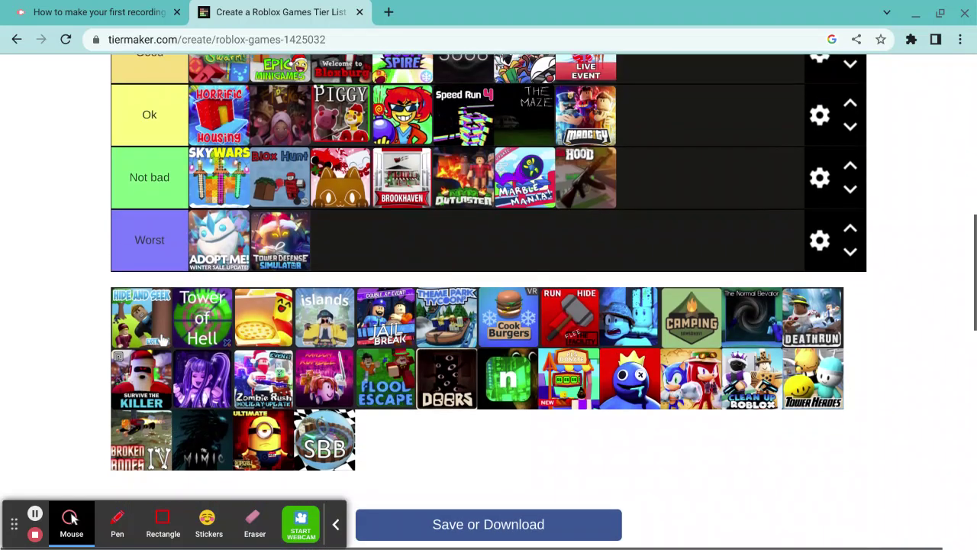
pyautogui.moveTo(161, 340); pyautogui.dragTo(478, 209)
pyautogui.scroll(3, 349, 324)
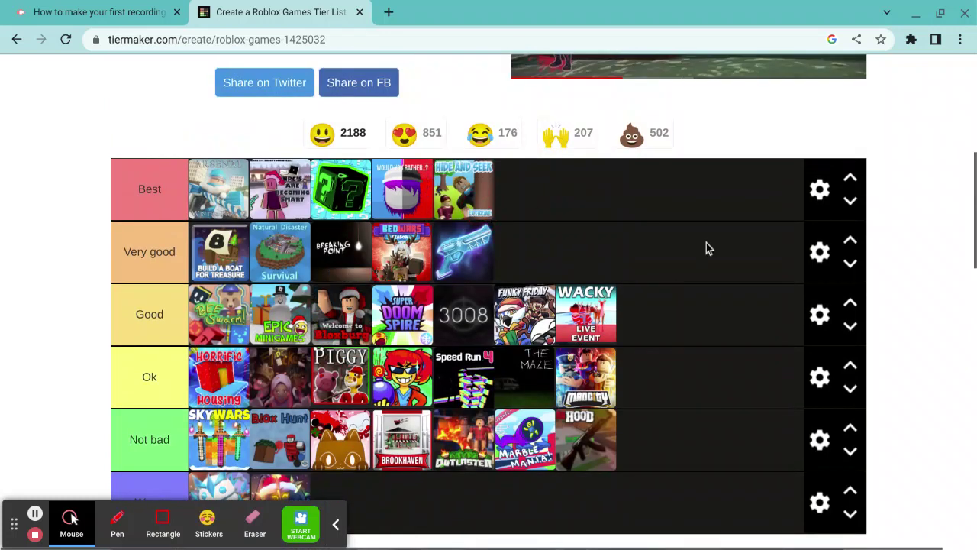
pyautogui.scroll(-3, 493, 200)
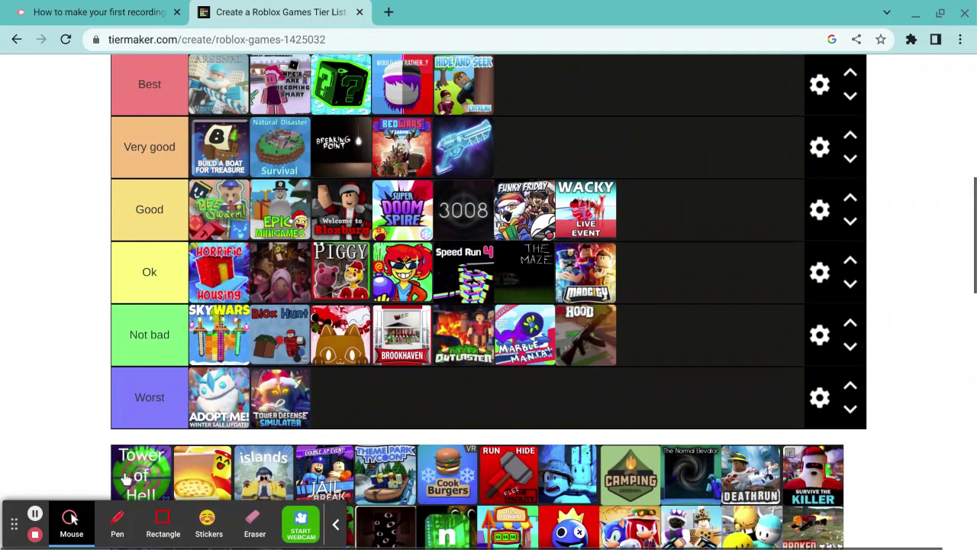
# Step: Rank Tower of Hell in Worst and the pizza game in Ok
pyautogui.moveTo(126, 479)
pyautogui.mouseDown()
pyautogui.moveTo(661, 344)
pyautogui.moveTo(632, 336)
pyautogui.moveTo(645, 330)
pyautogui.moveTo(440, 378)
pyautogui.mouseUp()
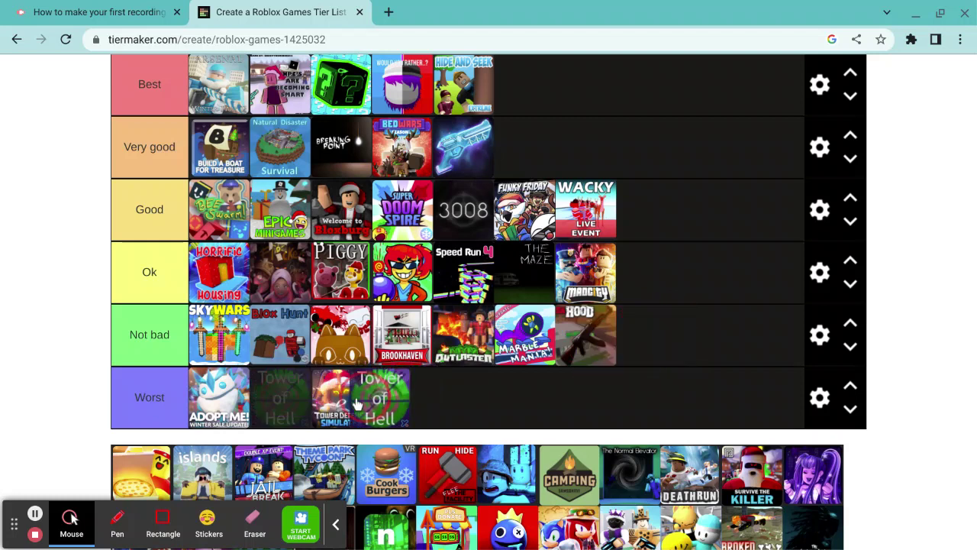
pyautogui.scroll(-2, 414, 414)
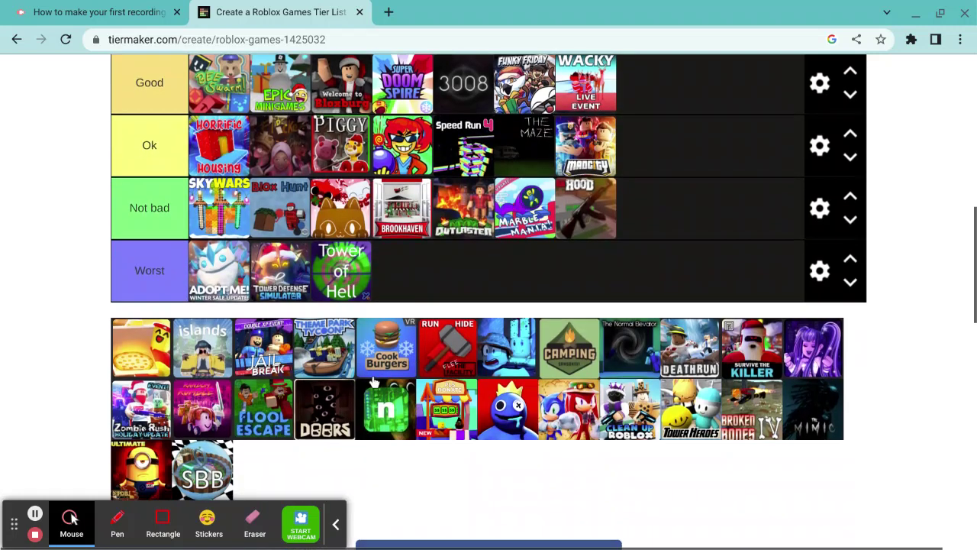
pyautogui.scroll(1, 178, 368)
pyautogui.scroll(1, 192, 403)
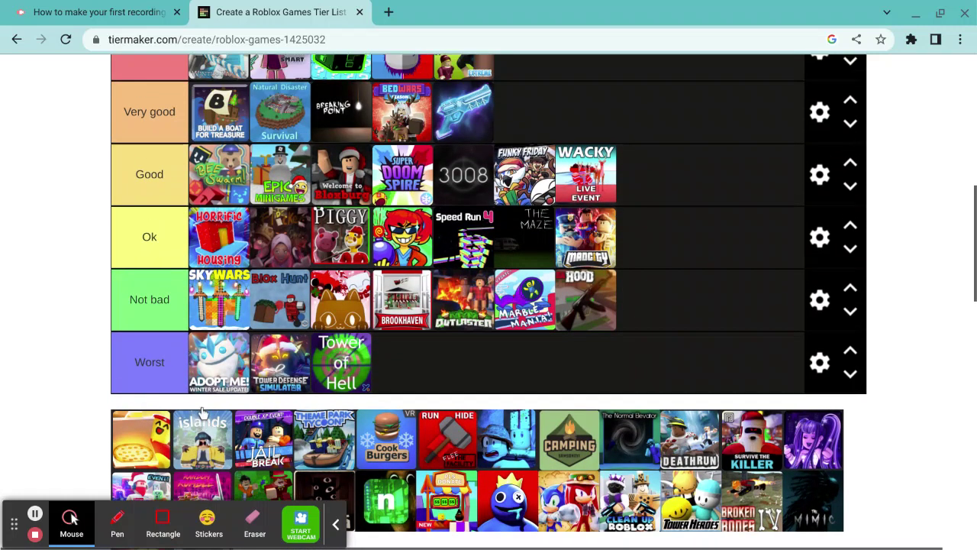
pyautogui.moveTo(152, 456); pyautogui.dragTo(647, 283)
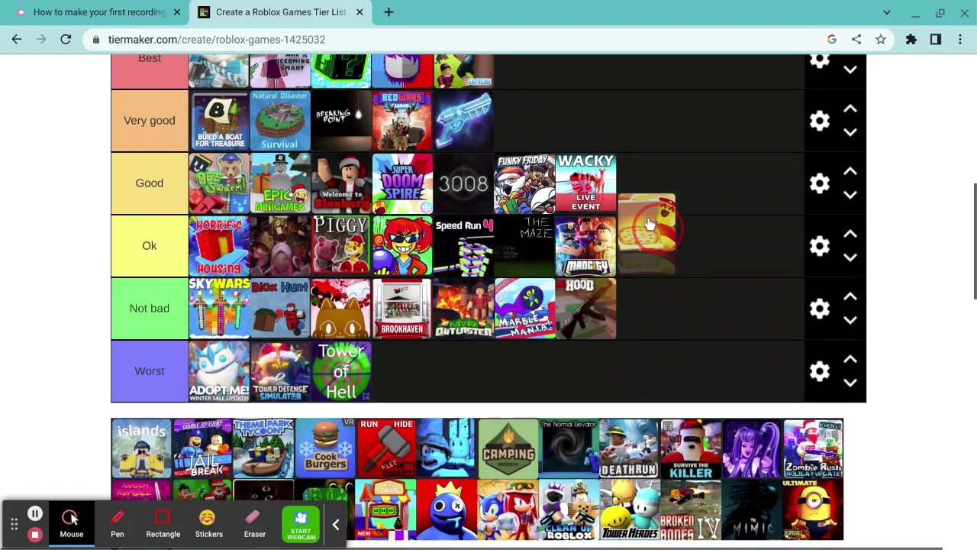
pyautogui.moveTo(649, 224); pyautogui.dragTo(661, 262)
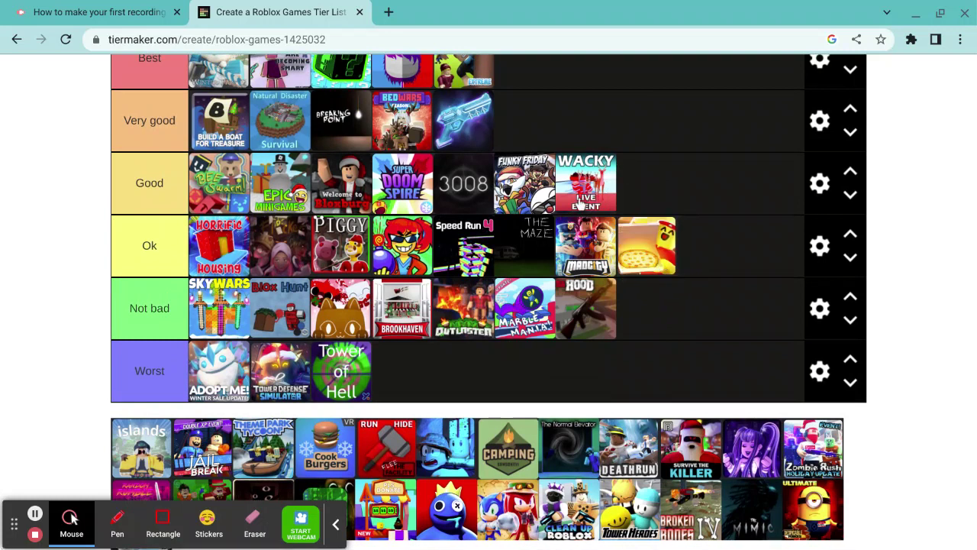
# Step: Place Islands in Very good and Jailbreak in Good
pyautogui.moveTo(156, 440); pyautogui.dragTo(527, 134)
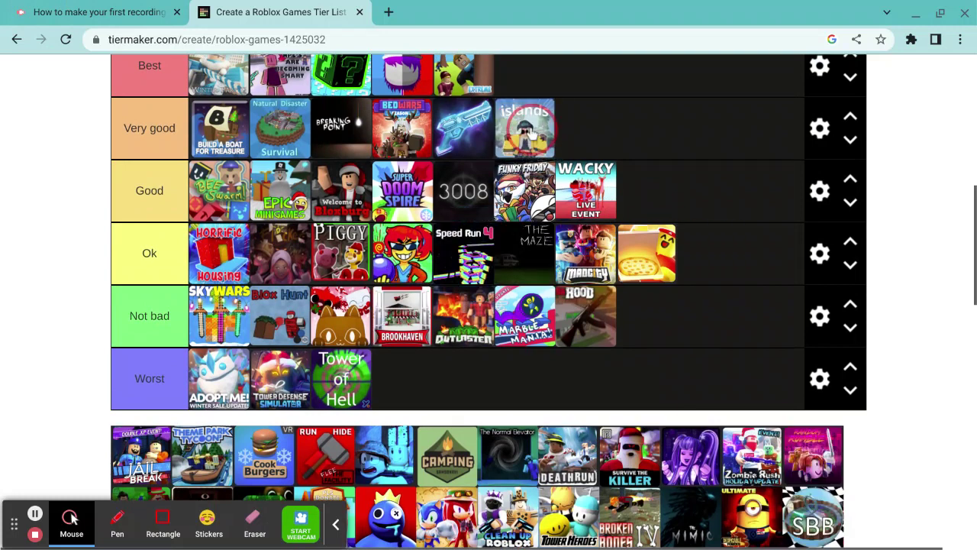
pyautogui.scroll(1, 382, 202)
pyautogui.scroll(1, 458, 191)
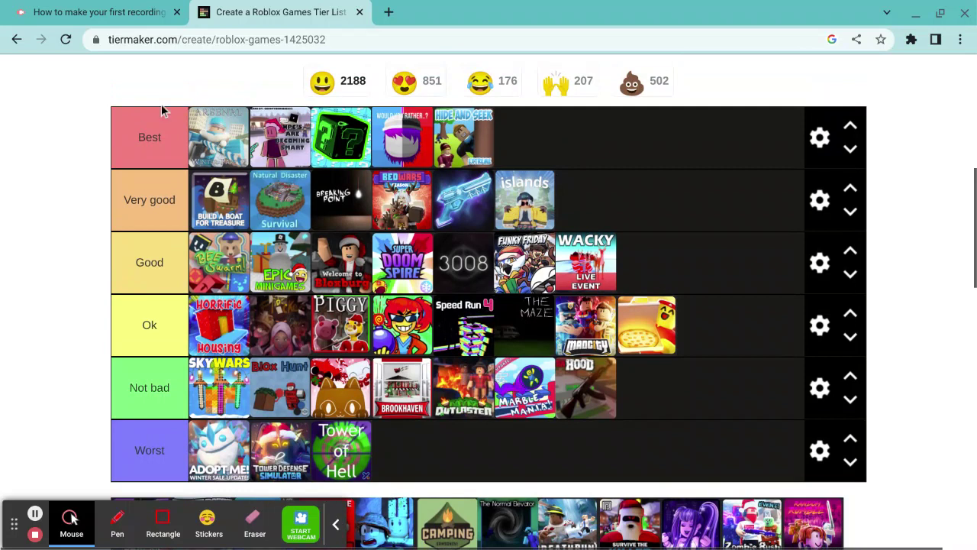
pyautogui.scroll(-2, 381, 274)
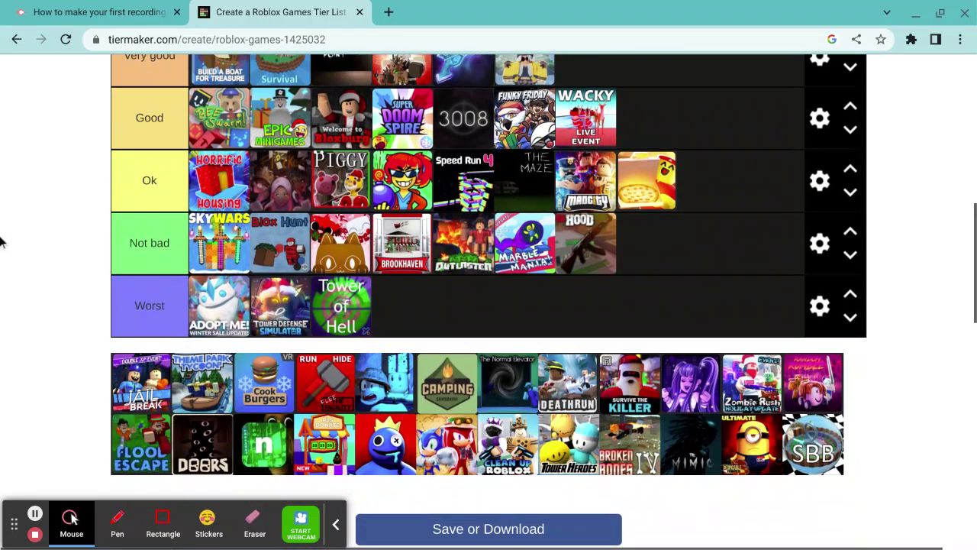
pyautogui.moveTo(144, 391); pyautogui.dragTo(516, 289)
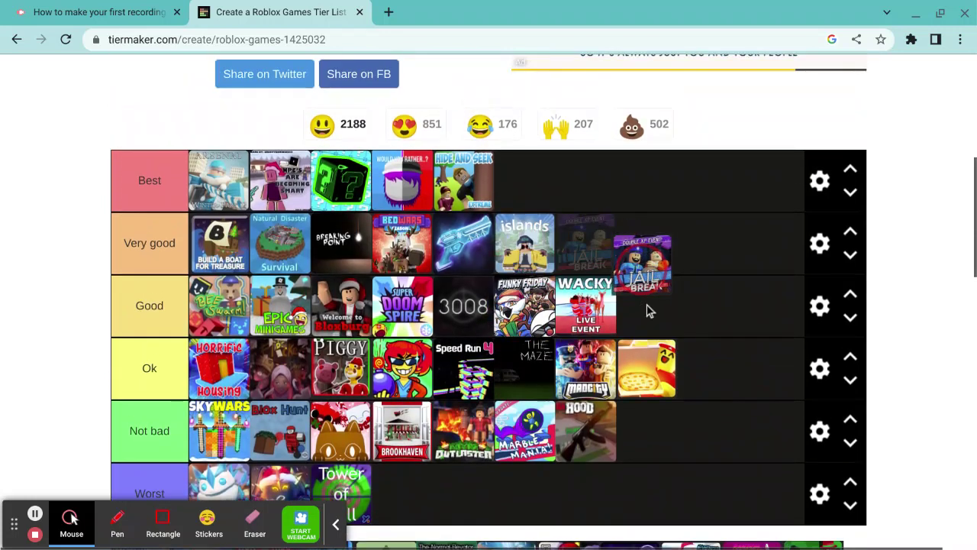
pyautogui.moveTo(516, 288); pyautogui.dragTo(647, 312)
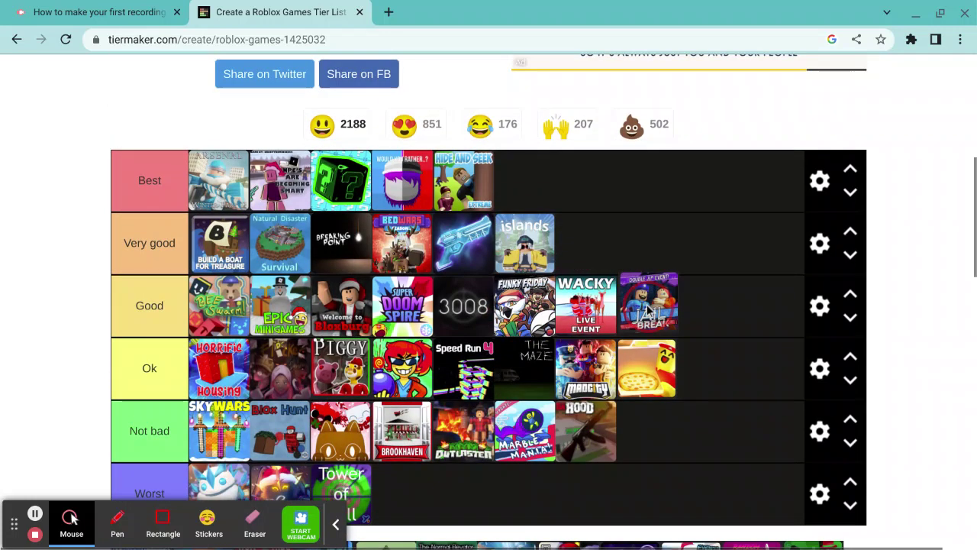
pyautogui.scroll(-1, 725, 269)
pyautogui.scroll(-1, 660, 274)
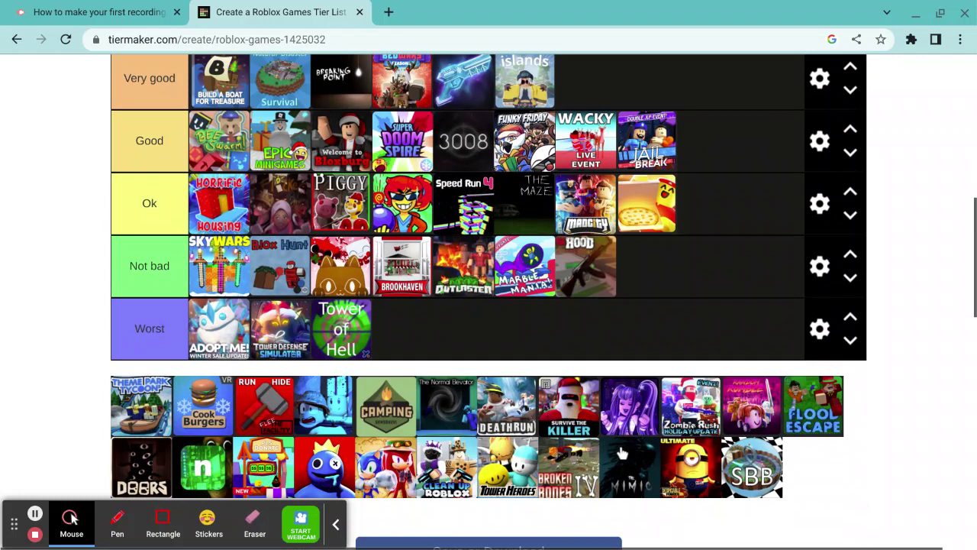
pyautogui.scroll(1, 623, 453)
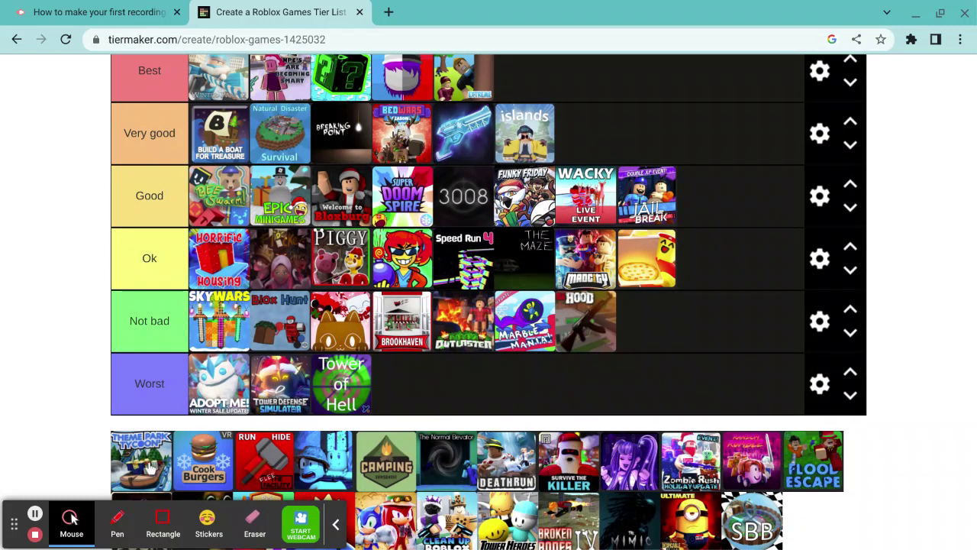
# Step: Move Theme Park Tycoon from the pool into the Not bad tier
pyautogui.moveTo(149, 467); pyautogui.dragTo(423, 387)
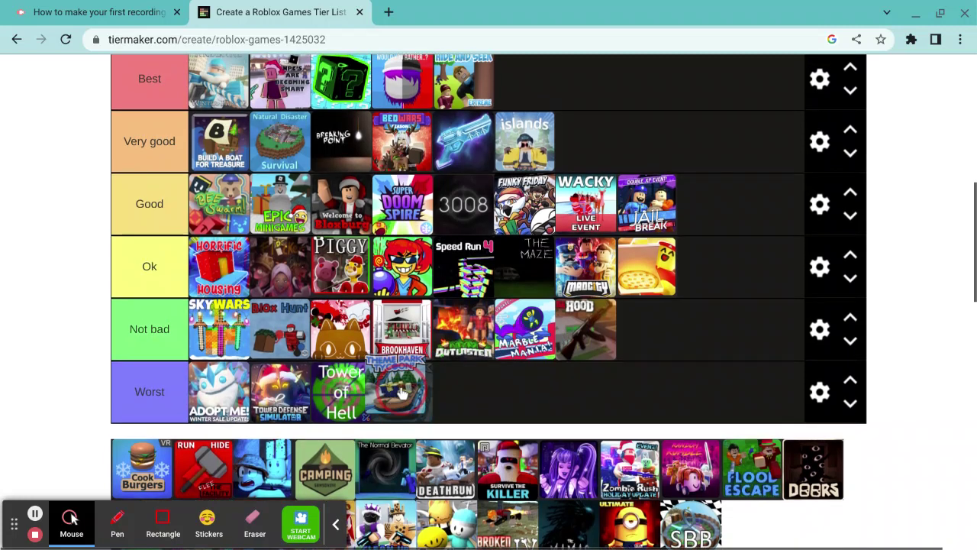
pyautogui.scroll(2, 422, 387)
pyautogui.scroll(-1, 422, 386)
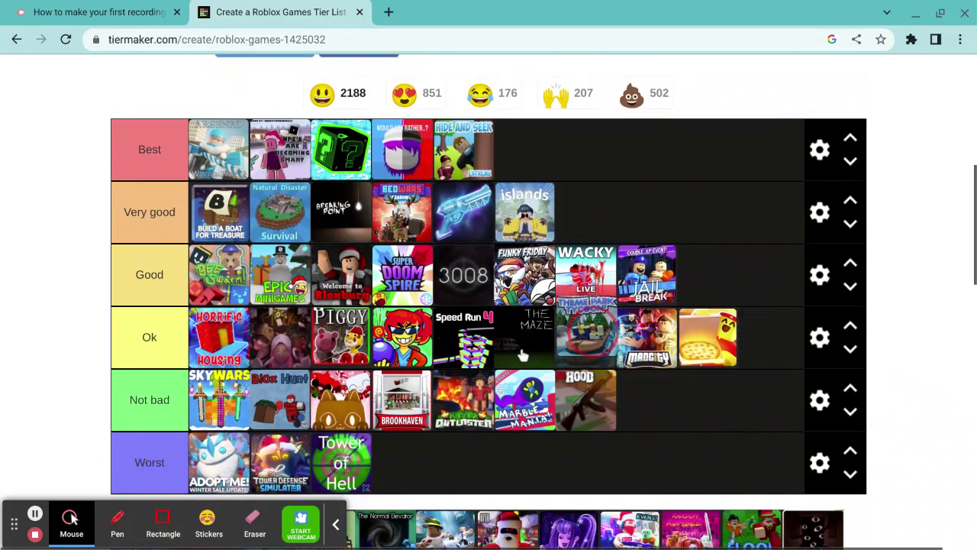
pyautogui.moveTo(422, 386)
pyautogui.mouseDown()
pyautogui.moveTo(708, 370)
pyautogui.moveTo(561, 147)
pyautogui.moveTo(769, 184)
pyautogui.moveTo(695, 192)
pyautogui.moveTo(687, 208)
pyautogui.moveTo(718, 458)
pyautogui.moveTo(676, 401)
pyautogui.mouseUp()
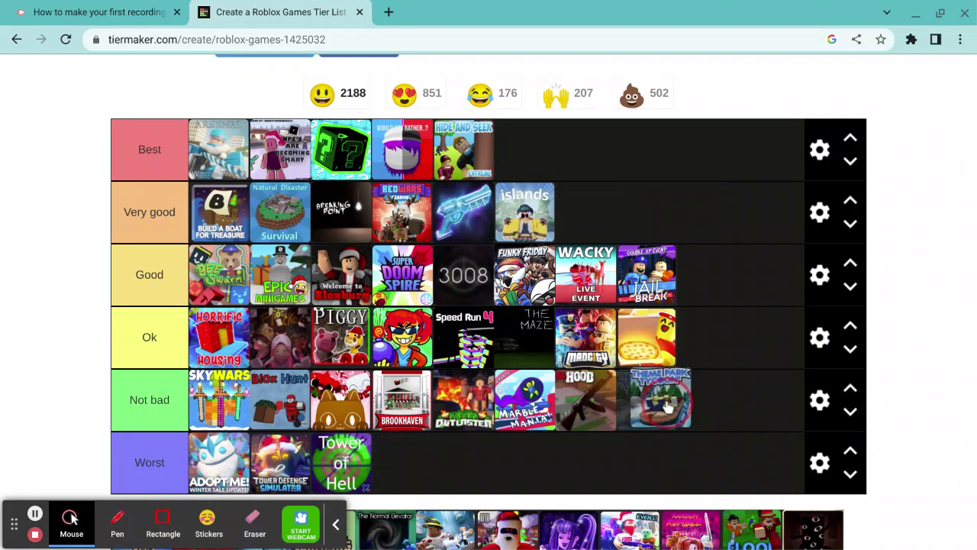
pyautogui.scroll(-1, 408, 344)
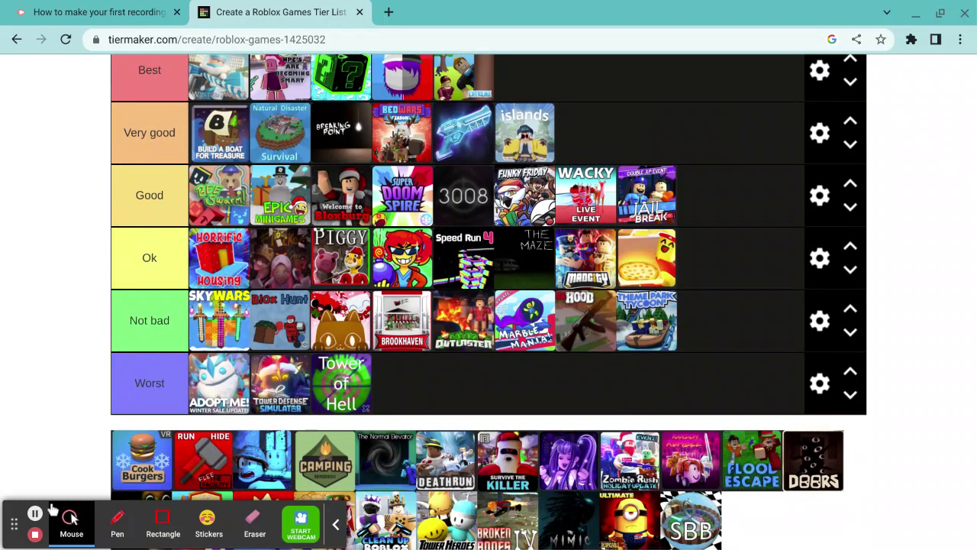
pyautogui.scroll(-1, 226, 384)
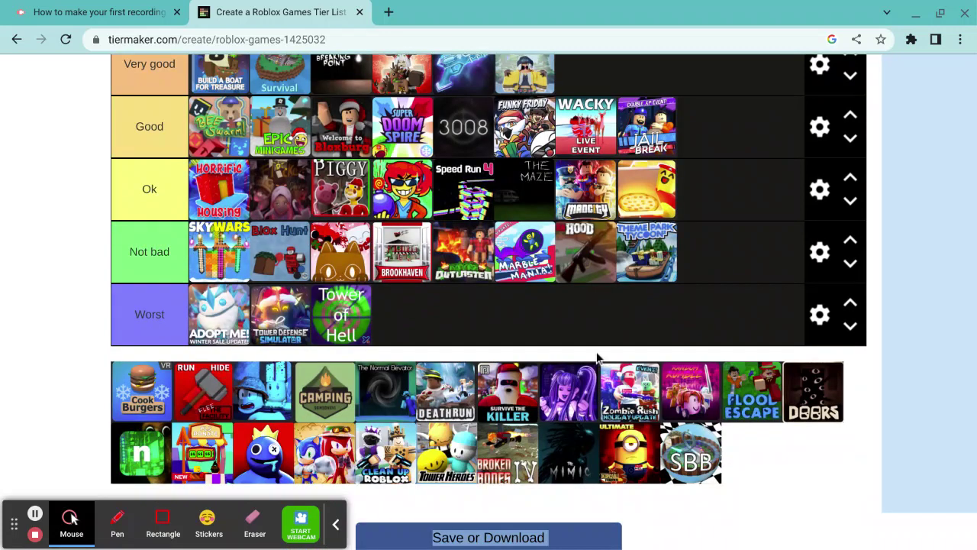
pyautogui.scroll(1, 443, 168)
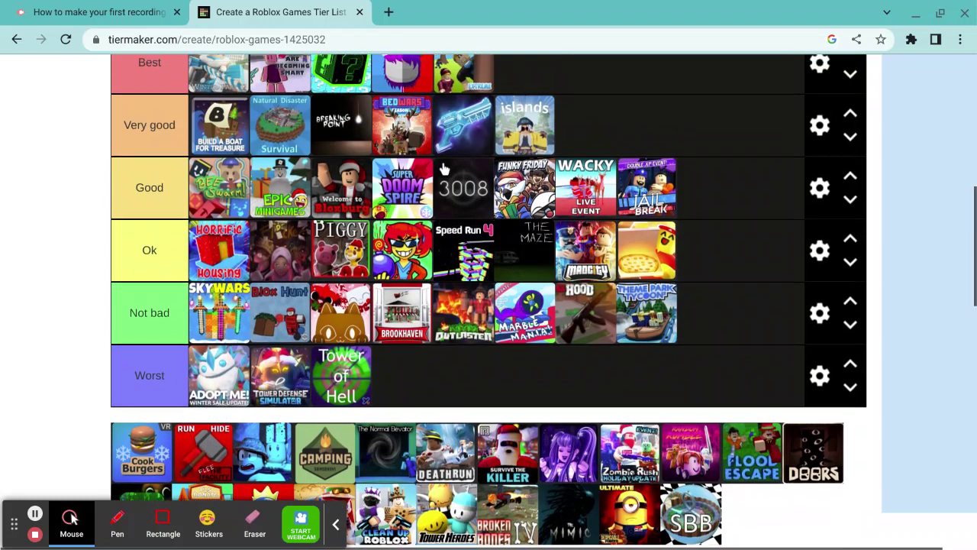
pyautogui.scroll(2, 445, 156)
pyautogui.scroll(-3, 446, 156)
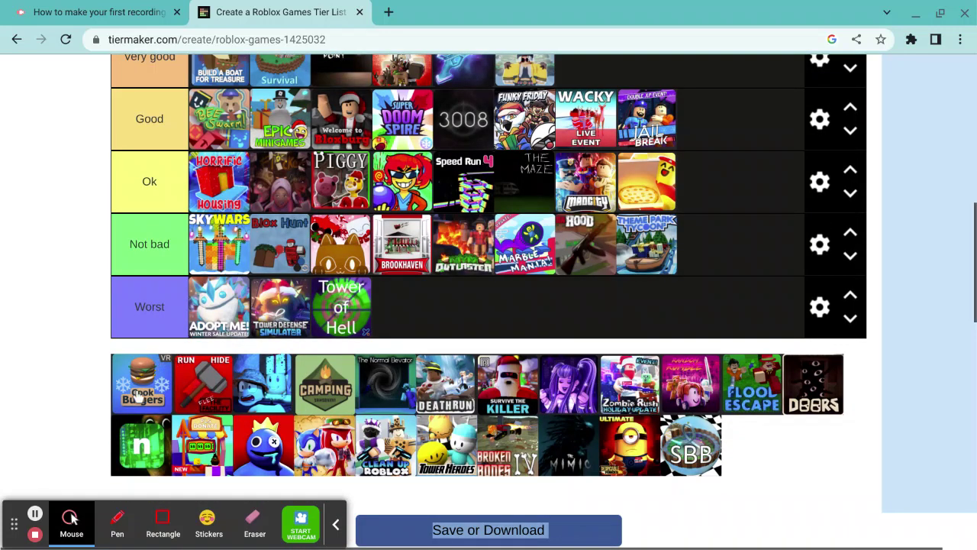
# Step: Put Cook Burgers in the Best row and Run Hide in Very good
pyautogui.moveTo(146, 365); pyautogui.dragTo(481, 250)
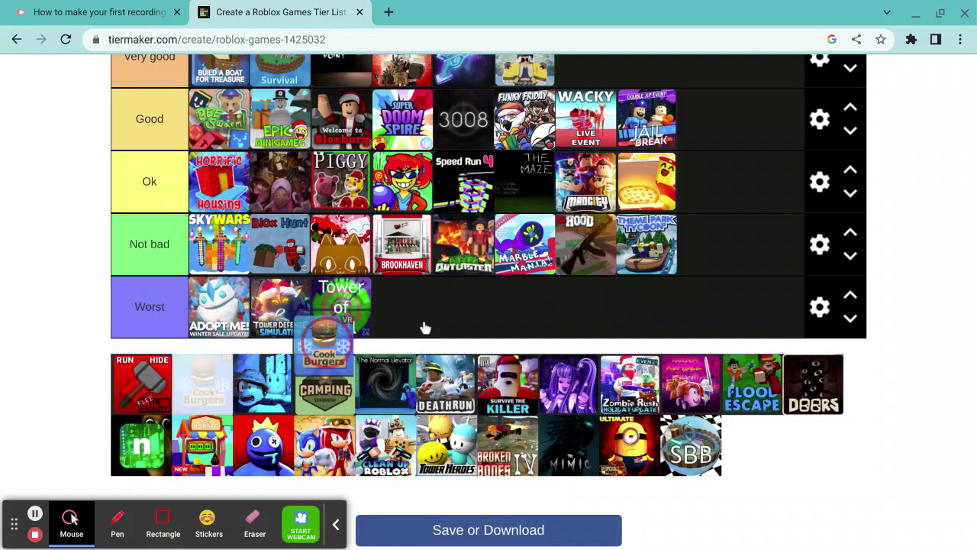
pyautogui.scroll(3, 466, 291)
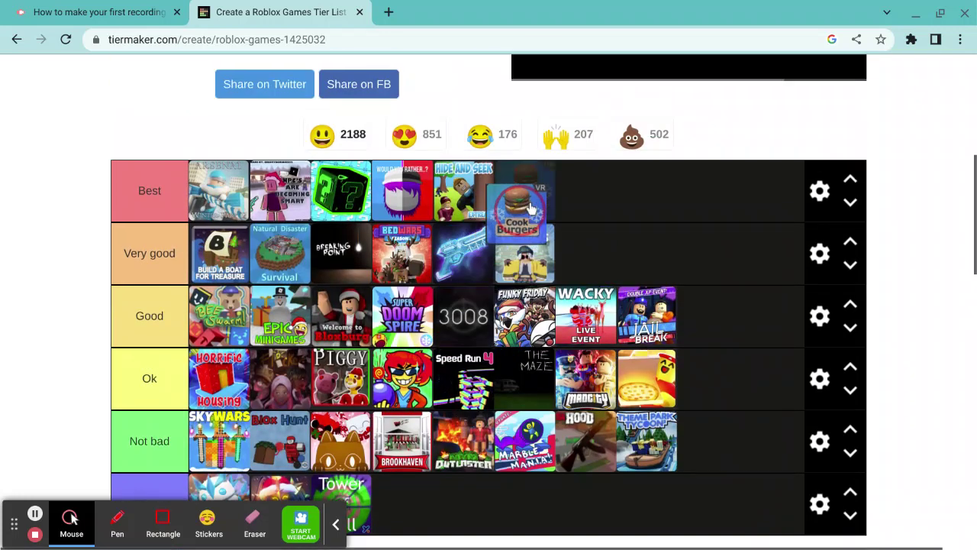
pyautogui.moveTo(481, 250); pyautogui.dragTo(524, 190)
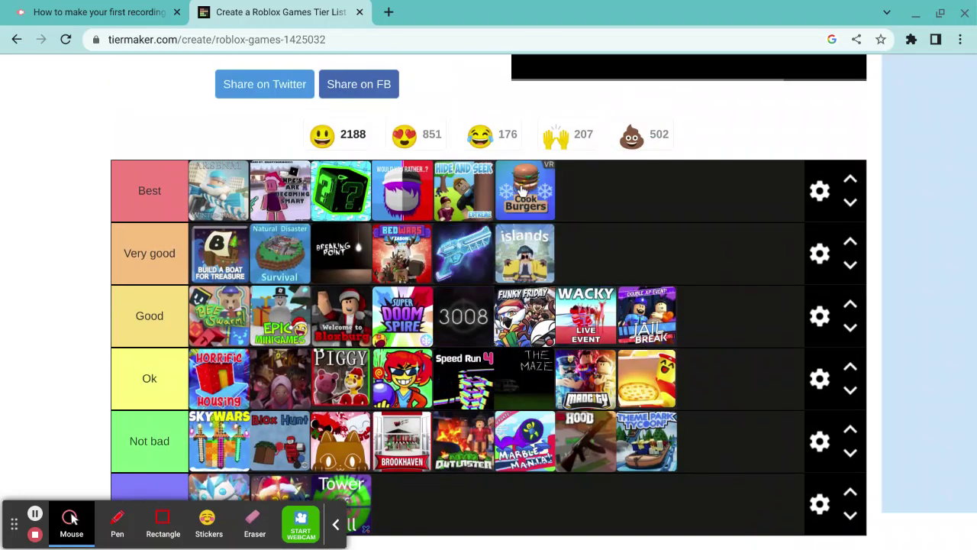
pyautogui.scroll(-2, 328, 220)
pyautogui.scroll(-2, 305, 225)
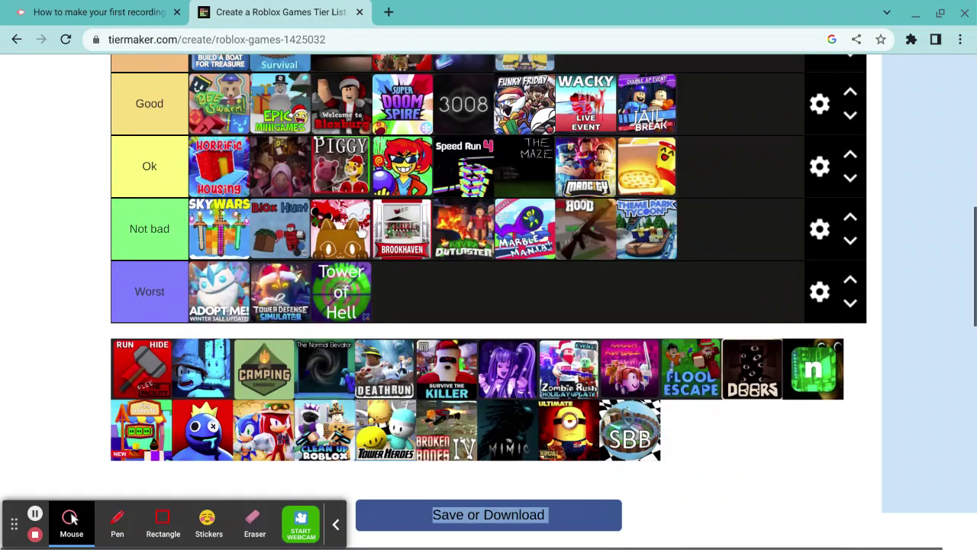
pyautogui.scroll(-2, 286, 229)
pyautogui.scroll(1, 283, 231)
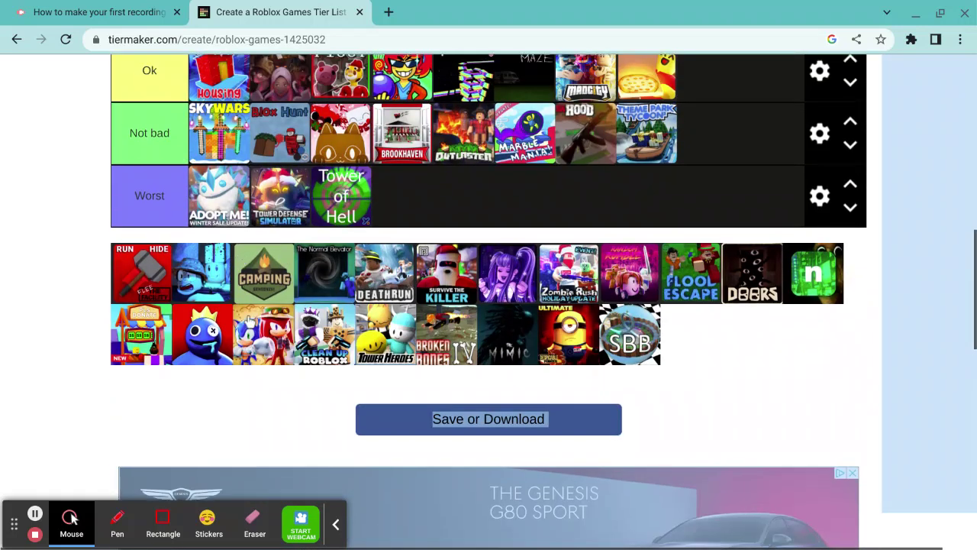
pyautogui.moveTo(162, 278)
pyautogui.mouseDown()
pyautogui.moveTo(607, 212)
pyautogui.moveTo(615, 229)
pyautogui.mouseUp()
pyautogui.scroll(5, 676, 196)
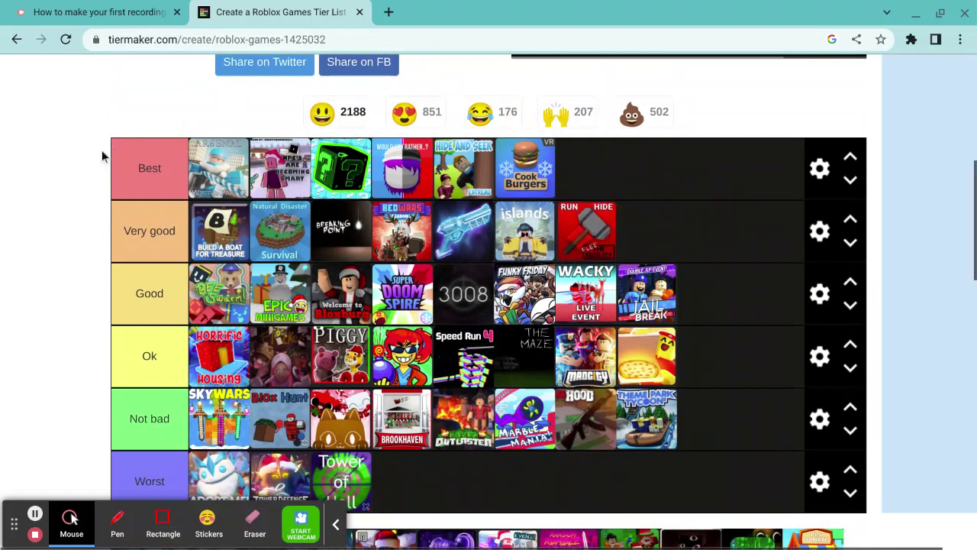
pyautogui.scroll(-3, 515, 258)
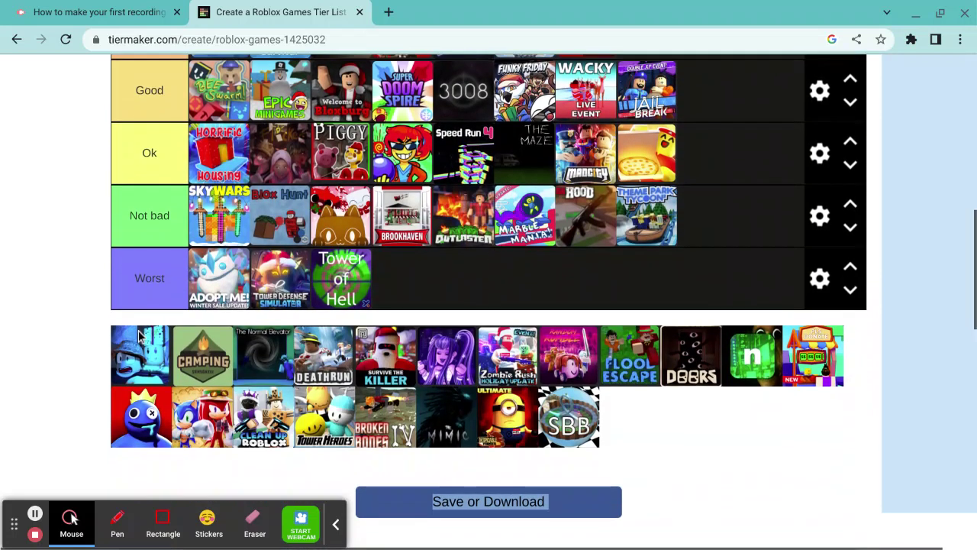
# Step: Rank the blue character game Good, Camping Best, and the purple anime game Worst
pyautogui.moveTo(139, 358)
pyautogui.mouseDown()
pyautogui.moveTo(130, 365)
pyautogui.moveTo(139, 359)
pyautogui.mouseUp()
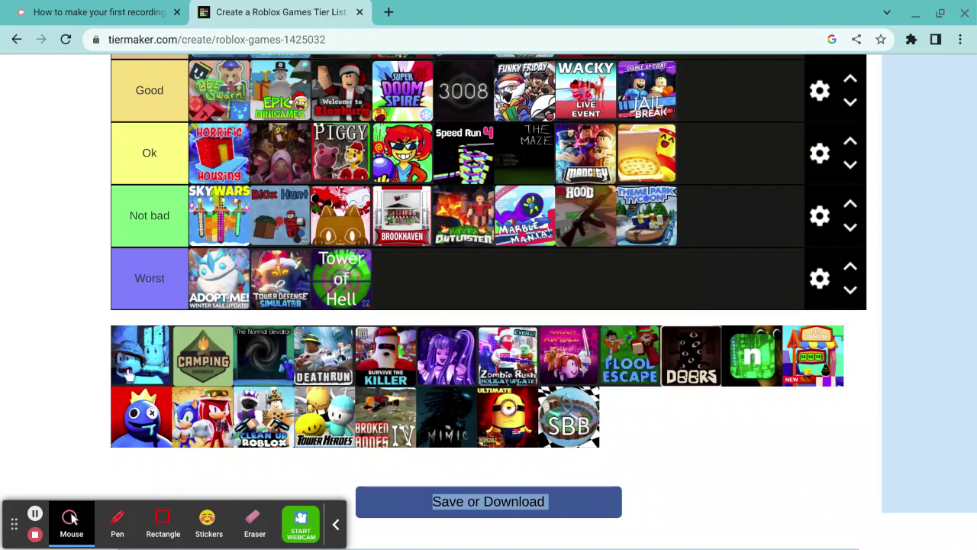
pyautogui.moveTo(128, 374)
pyautogui.mouseDown()
pyautogui.moveTo(750, 260)
pyautogui.moveTo(142, 382)
pyautogui.moveTo(588, 323)
pyautogui.moveTo(753, 321)
pyautogui.moveTo(748, 347)
pyautogui.mouseUp()
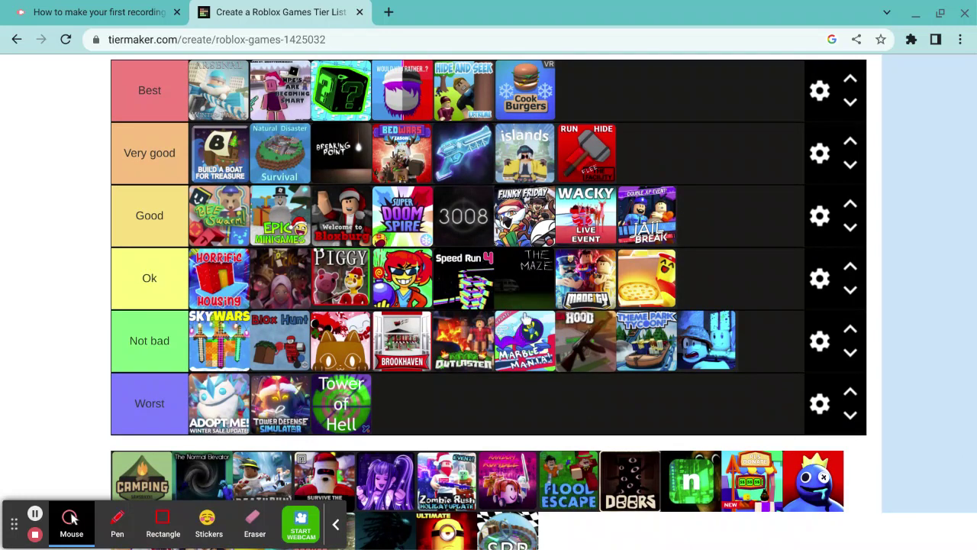
pyautogui.moveTo(724, 347); pyautogui.dragTo(731, 274)
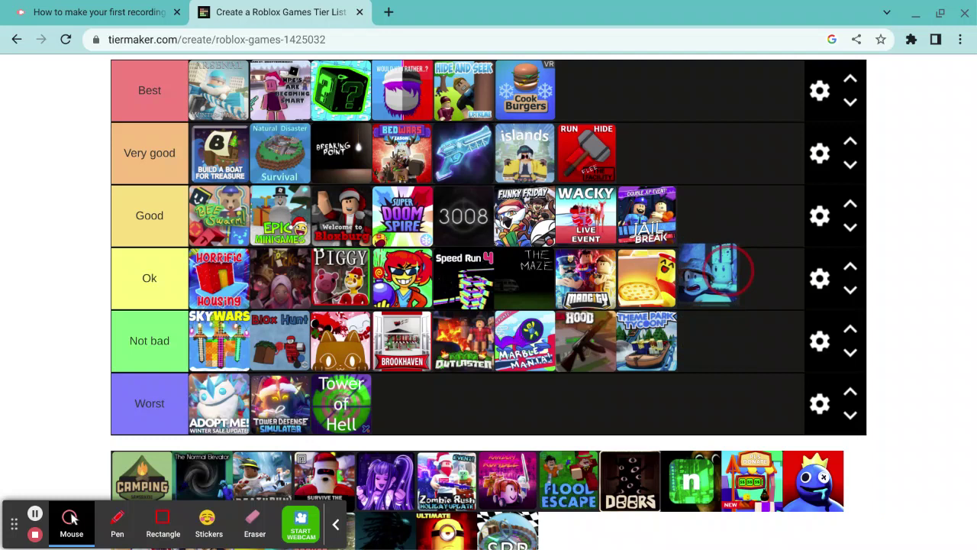
pyautogui.moveTo(731, 273); pyautogui.dragTo(714, 214)
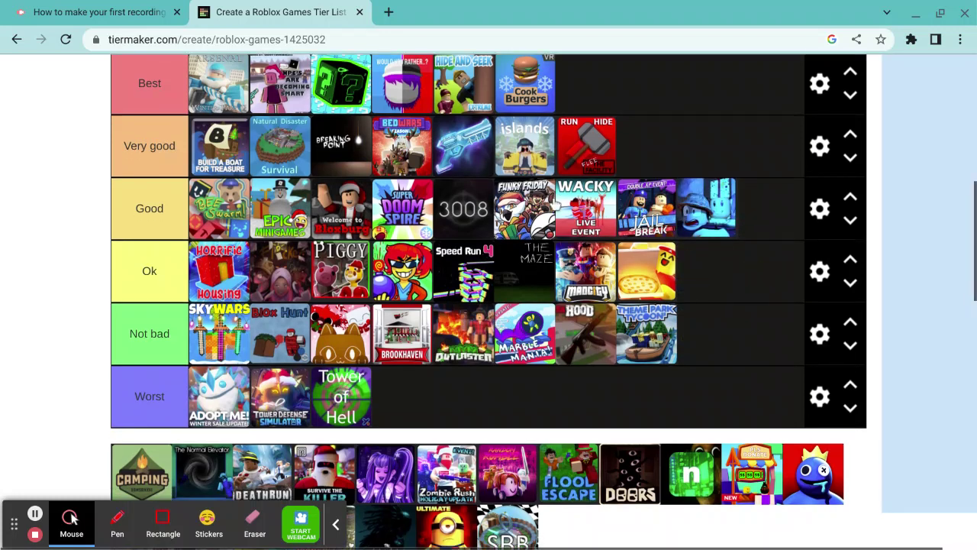
pyautogui.scroll(-3, 501, 225)
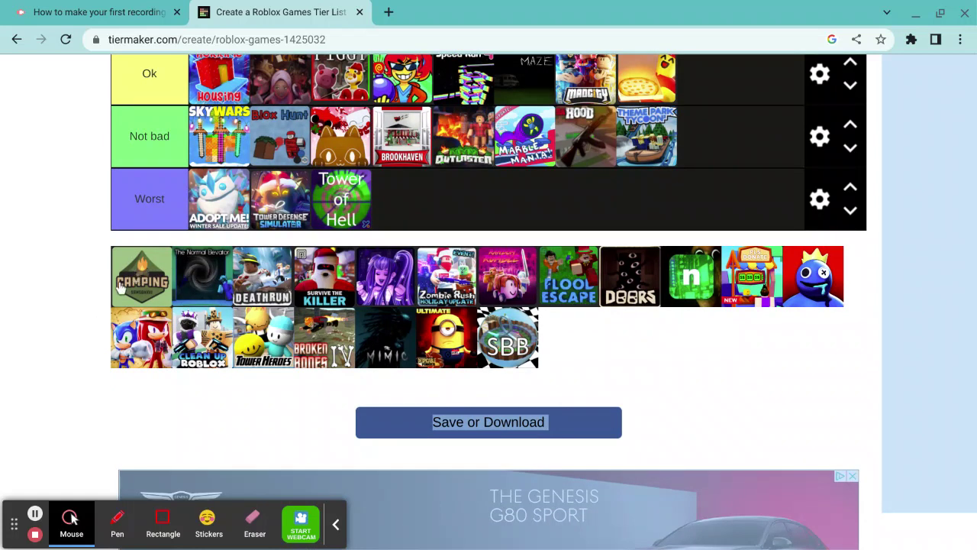
pyautogui.moveTo(119, 287)
pyautogui.mouseDown()
pyautogui.moveTo(591, 201)
pyautogui.moveTo(590, 229)
pyautogui.mouseUp()
pyautogui.scroll(-3, 382, 353)
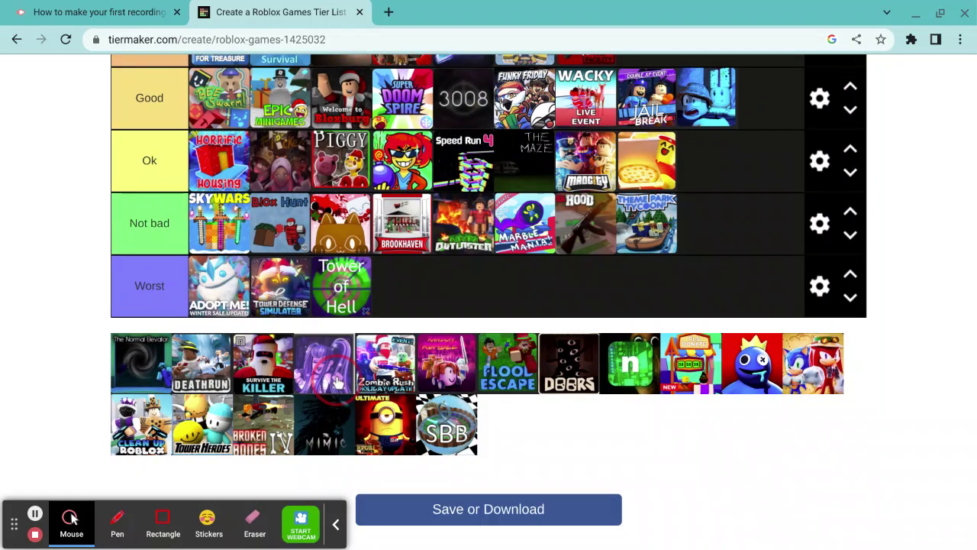
pyautogui.moveTo(341, 343)
pyautogui.mouseDown()
pyautogui.moveTo(420, 312)
pyautogui.moveTo(210, 290)
pyautogui.mouseUp()
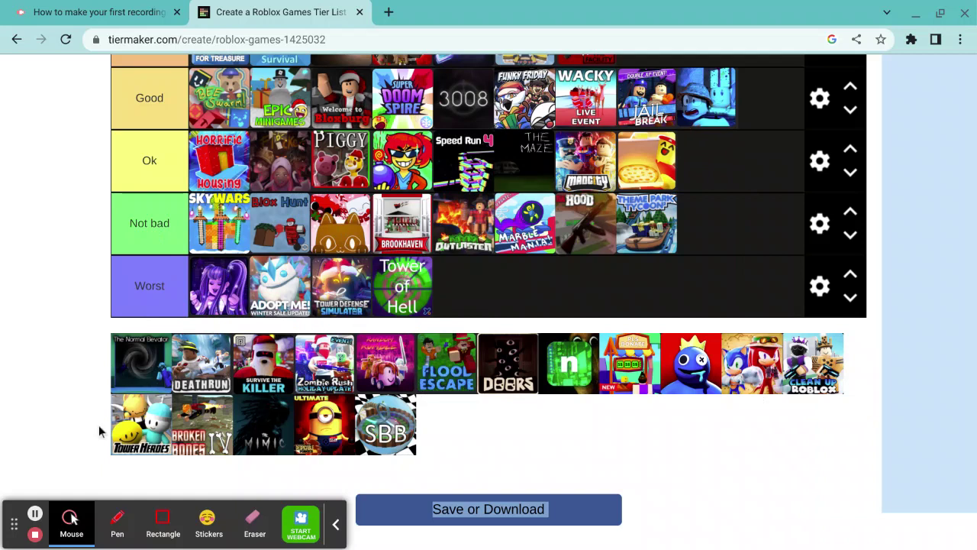
# Step: Rank The Normal Elevator Ok, Deathrun Not bad, and Survive the Killer Worst
pyautogui.moveTo(113, 389)
pyautogui.mouseDown()
pyautogui.moveTo(647, 339)
pyautogui.moveTo(767, 298)
pyautogui.mouseUp()
pyautogui.scroll(3, 611, 316)
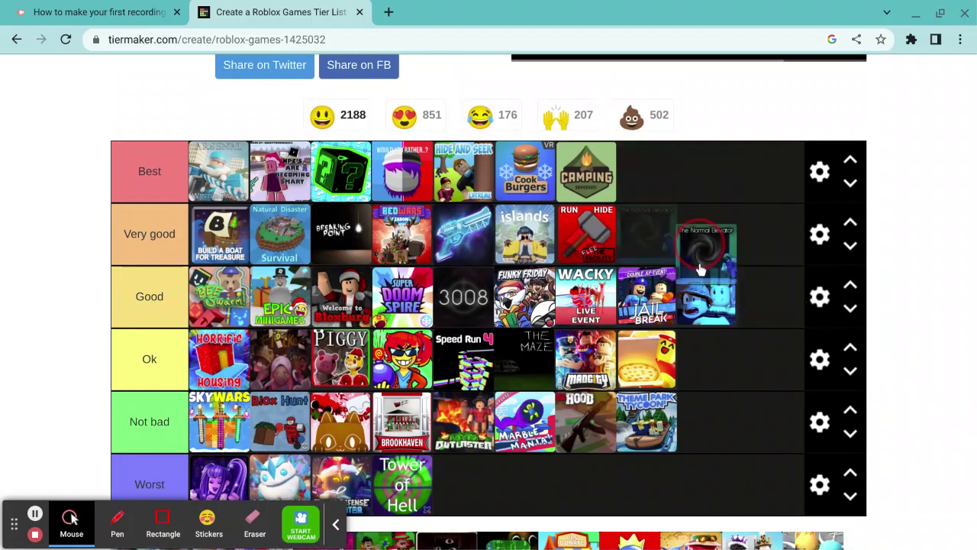
pyautogui.moveTo(767, 298)
pyautogui.mouseDown()
pyautogui.moveTo(697, 328)
pyautogui.moveTo(709, 355)
pyautogui.mouseUp()
pyautogui.scroll(-4, 588, 274)
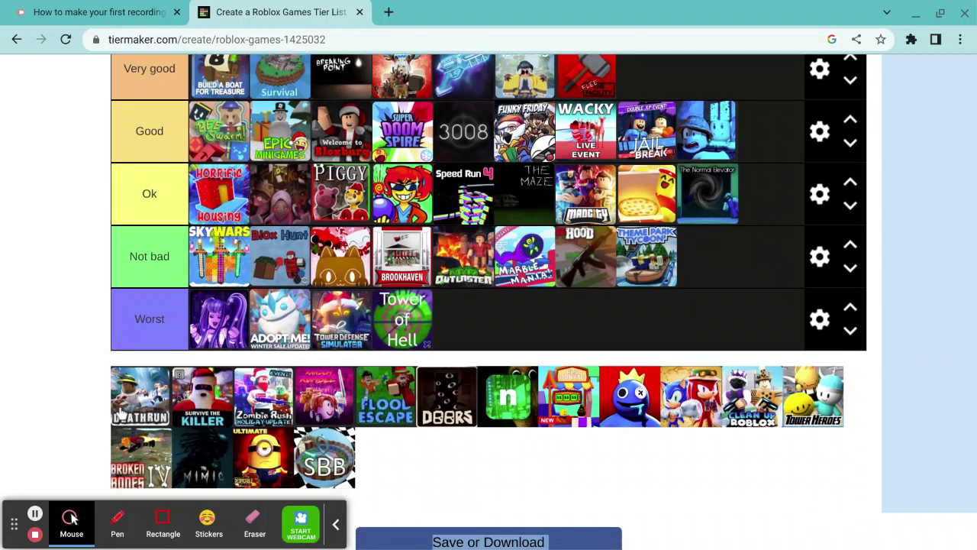
pyautogui.moveTo(120, 412); pyautogui.dragTo(697, 280)
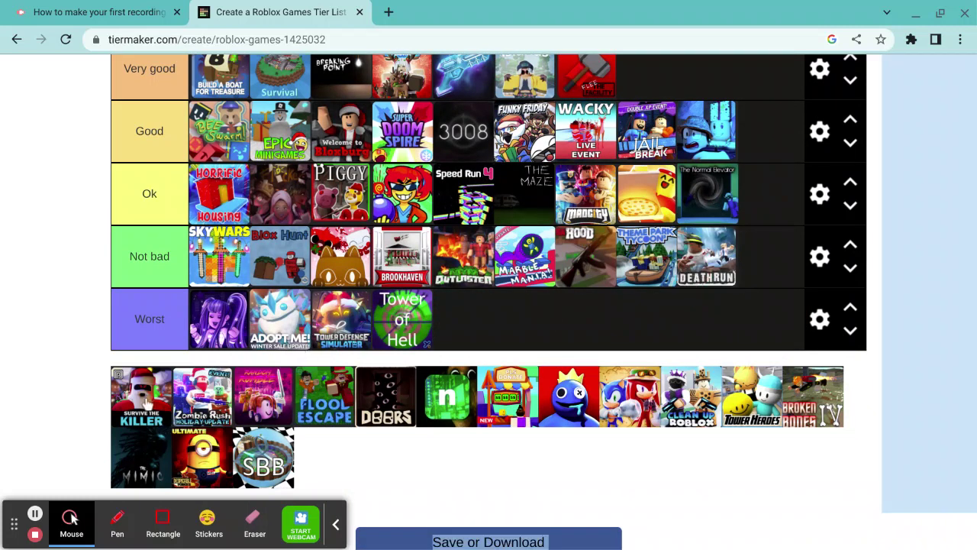
pyautogui.moveTo(137, 393); pyautogui.dragTo(463, 319)
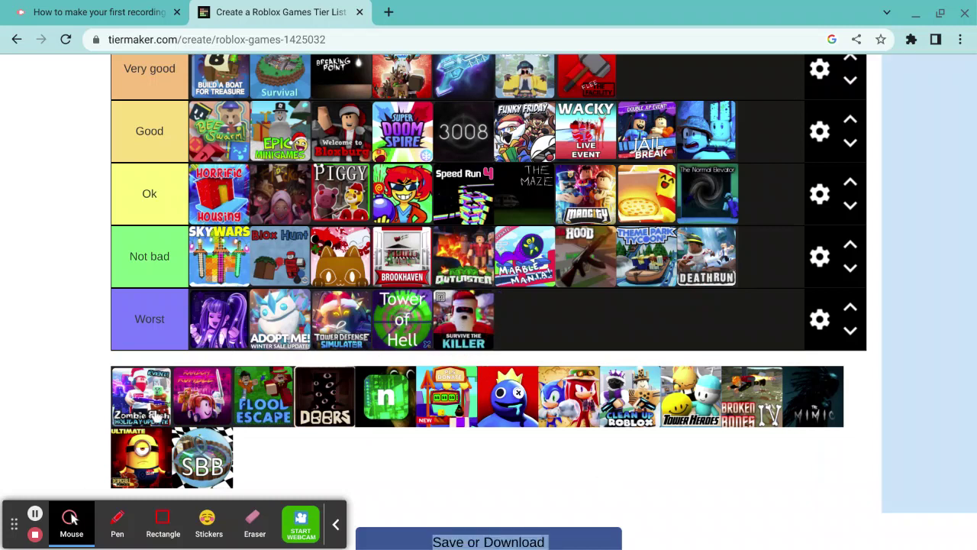
# Step: Place Zombie Rush in Best, the pink game in Very good, and Flood Escape in Good
pyautogui.moveTo(141, 396); pyautogui.dragTo(655, 260)
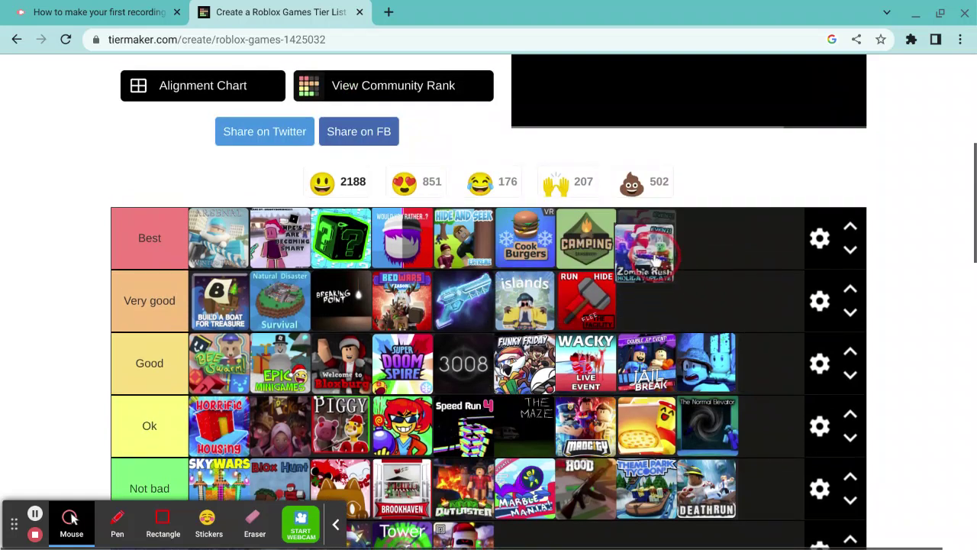
pyautogui.scroll(-3, 645, 319)
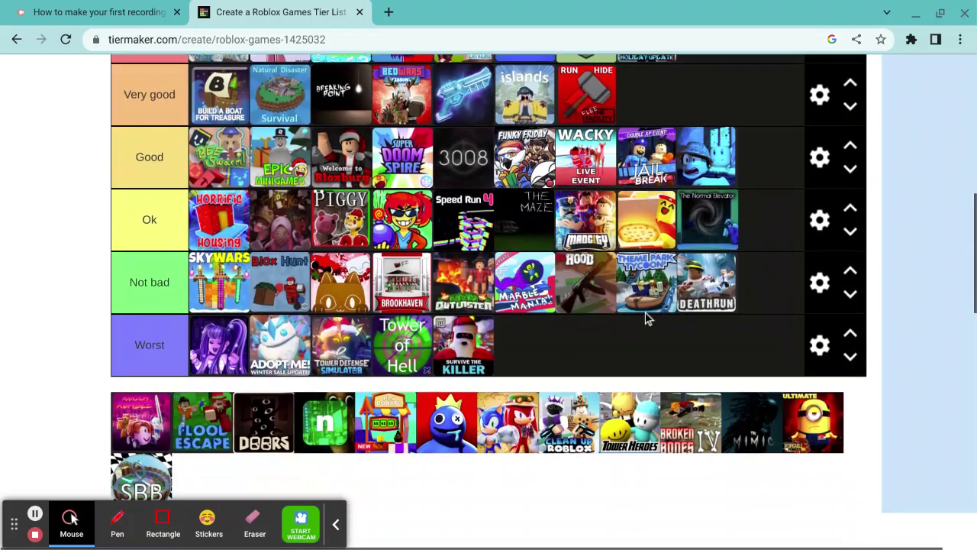
pyautogui.scroll(-1, 646, 318)
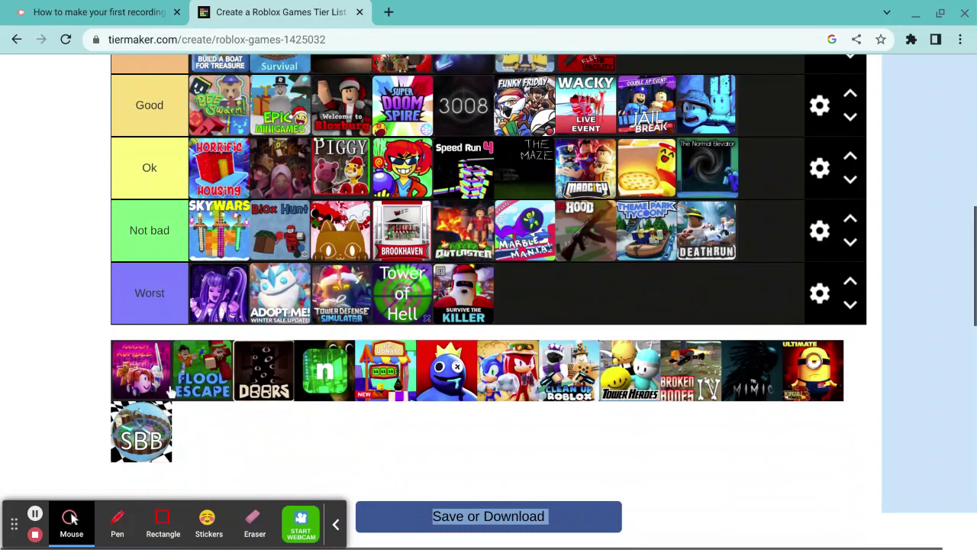
pyautogui.moveTo(149, 391); pyautogui.dragTo(643, 365)
pyautogui.scroll(-3, 159, 123)
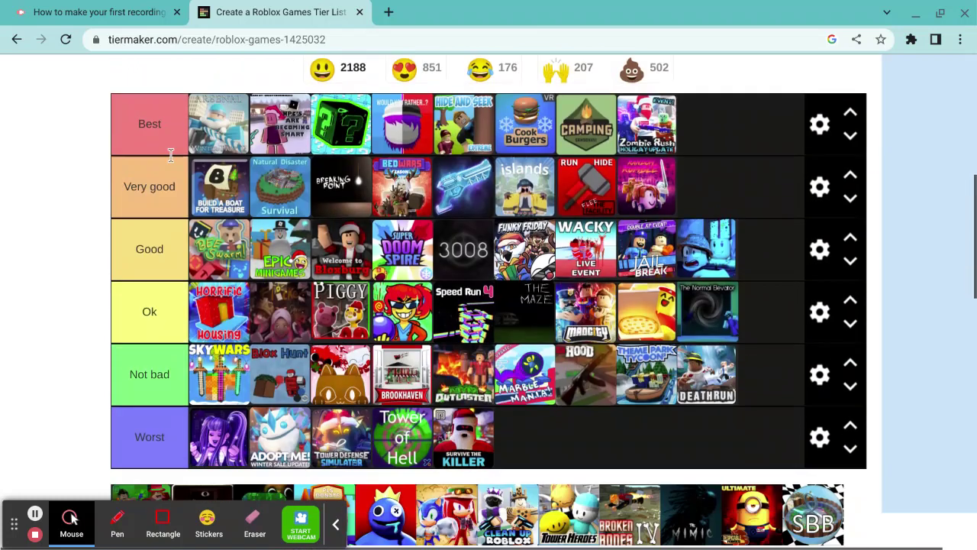
pyautogui.scroll(-1, 176, 145)
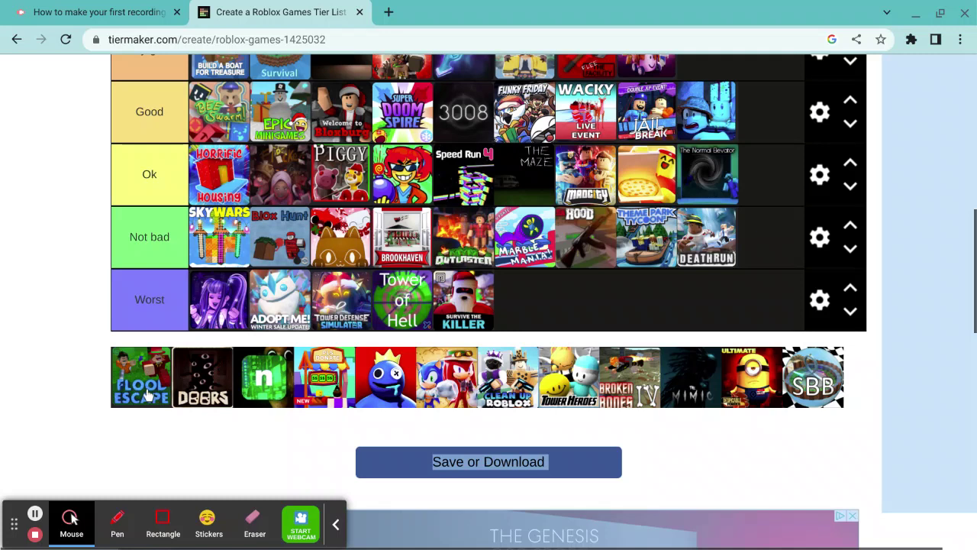
pyautogui.moveTo(145, 379); pyautogui.dragTo(533, 346)
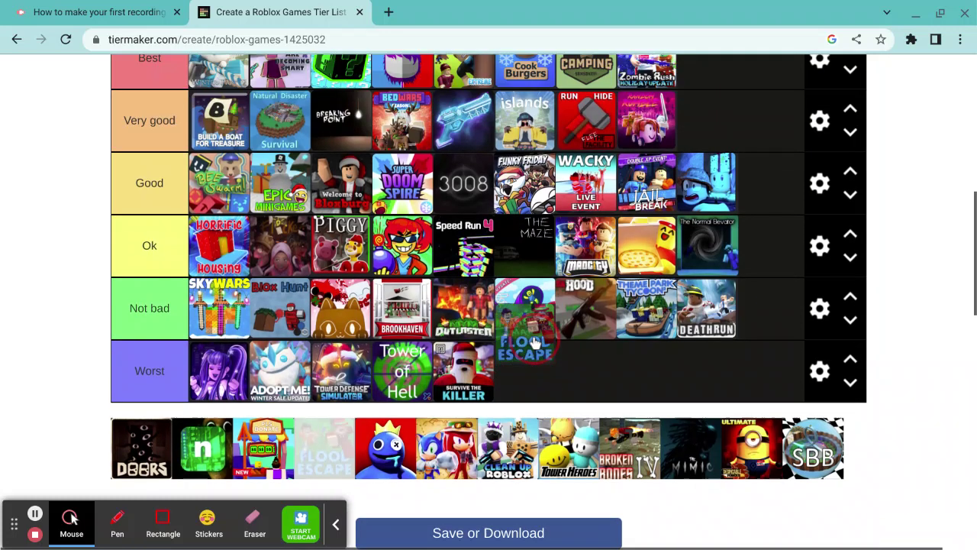
pyautogui.scroll(5, 496, 366)
pyautogui.scroll(-2, 532, 346)
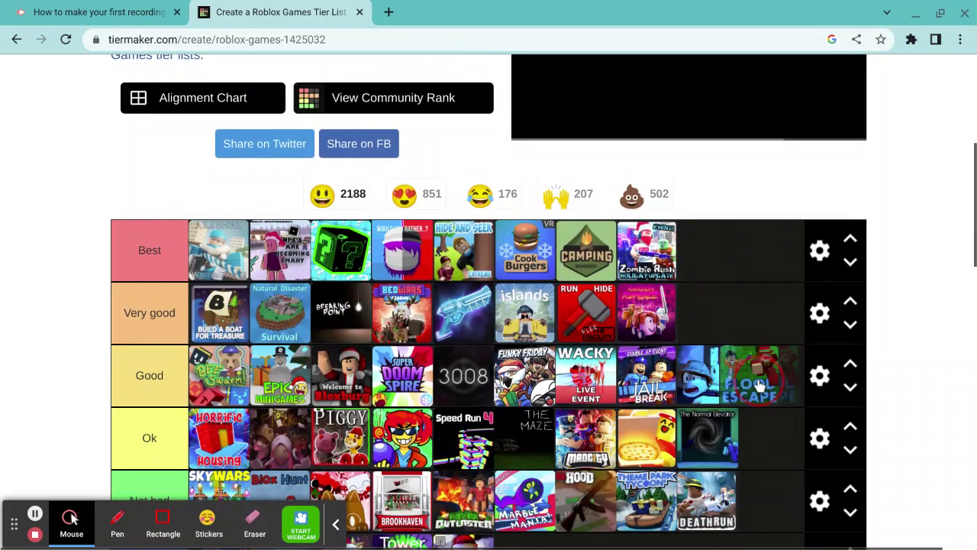
pyautogui.moveTo(533, 346); pyautogui.dragTo(814, 390)
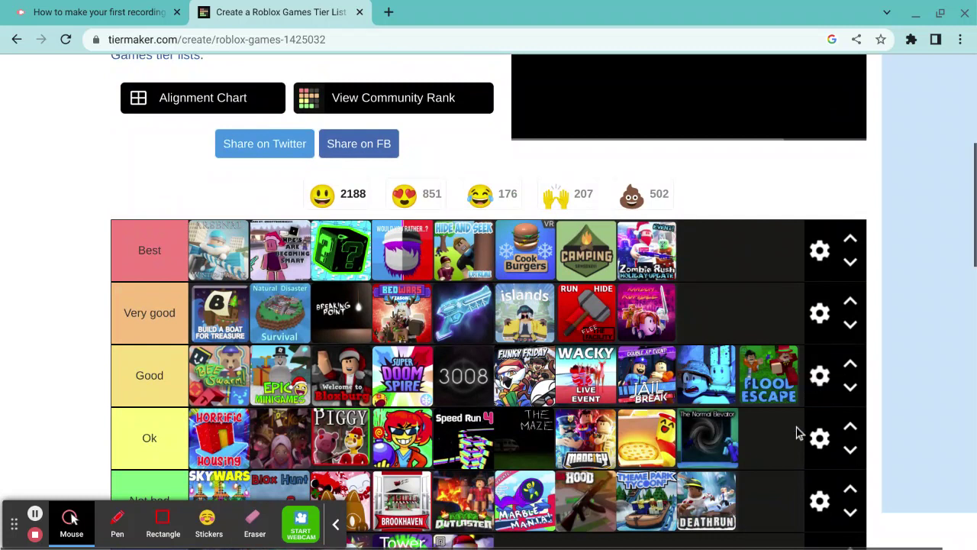
pyautogui.scroll(-2, 696, 380)
pyautogui.scroll(-1, 696, 397)
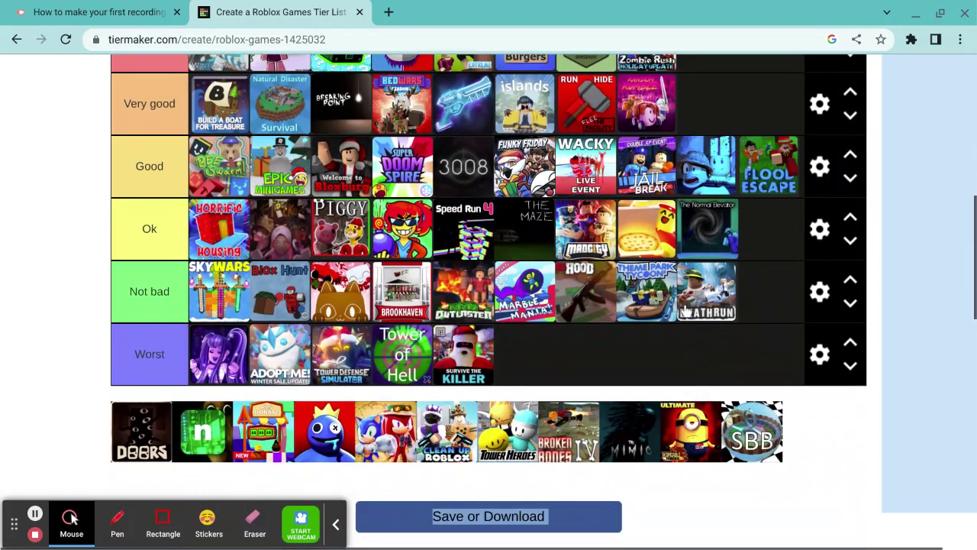
pyautogui.scroll(-1, 686, 311)
# Step: Rank DOORS in Best and the blue Rainbow Friends tile in Good
pyautogui.moveTo(192, 404)
pyautogui.mouseDown()
pyautogui.moveTo(592, 308)
pyautogui.moveTo(526, 325)
pyautogui.mouseUp()
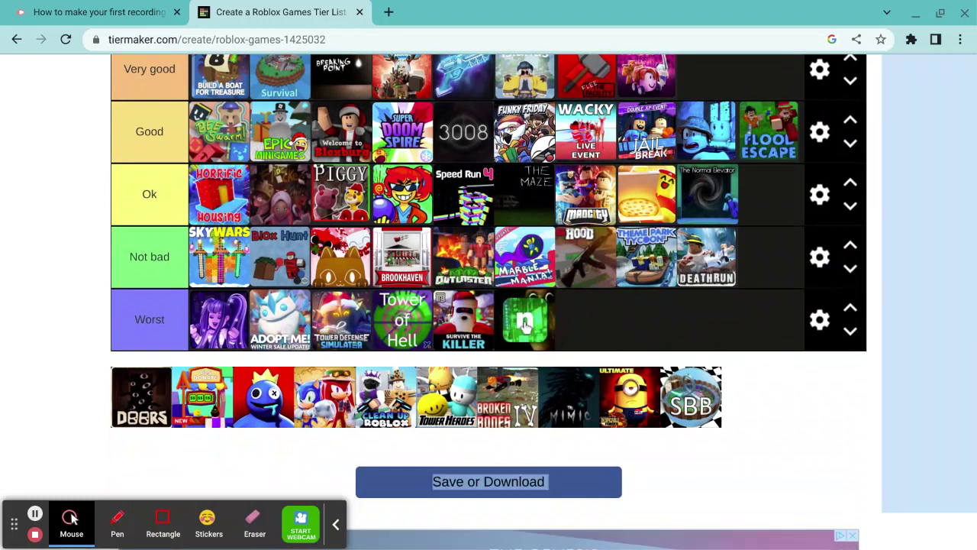
pyautogui.moveTo(131, 410); pyautogui.dragTo(709, 222)
pyautogui.scroll(3, 611, 230)
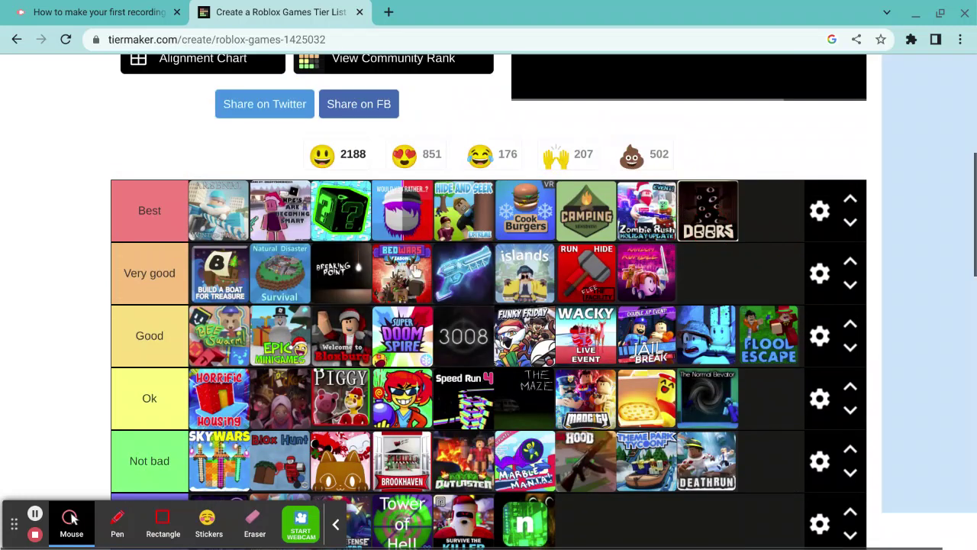
pyautogui.scroll(-3, 573, 260)
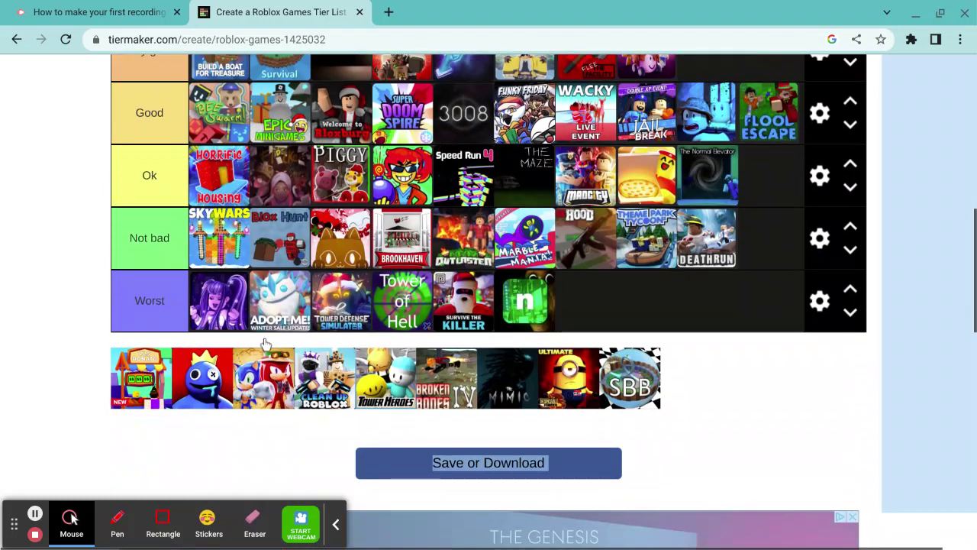
pyautogui.moveTo(216, 387); pyautogui.dragTo(578, 246)
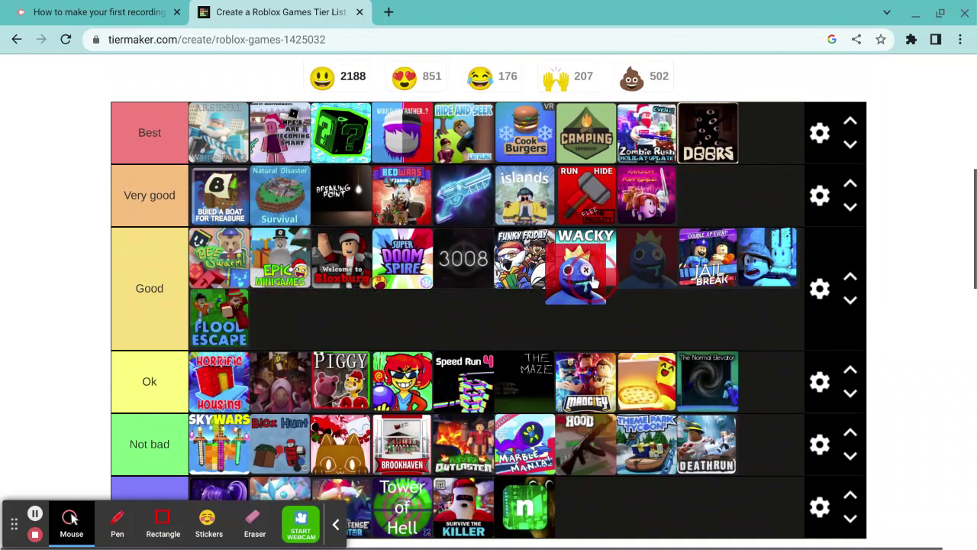
pyautogui.moveTo(578, 246)
pyautogui.mouseDown()
pyautogui.moveTo(625, 277)
pyautogui.moveTo(829, 217)
pyautogui.moveTo(233, 329)
pyautogui.mouseUp()
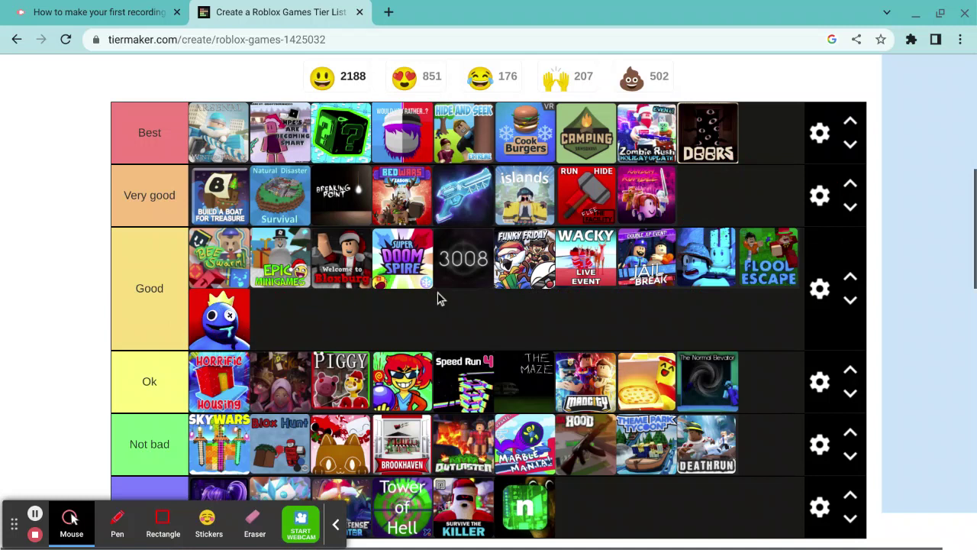
# Step: Place the Donate tile at the end of the Ok row
pyautogui.scroll(-2, 560, 508)
pyautogui.scroll(-3, 560, 507)
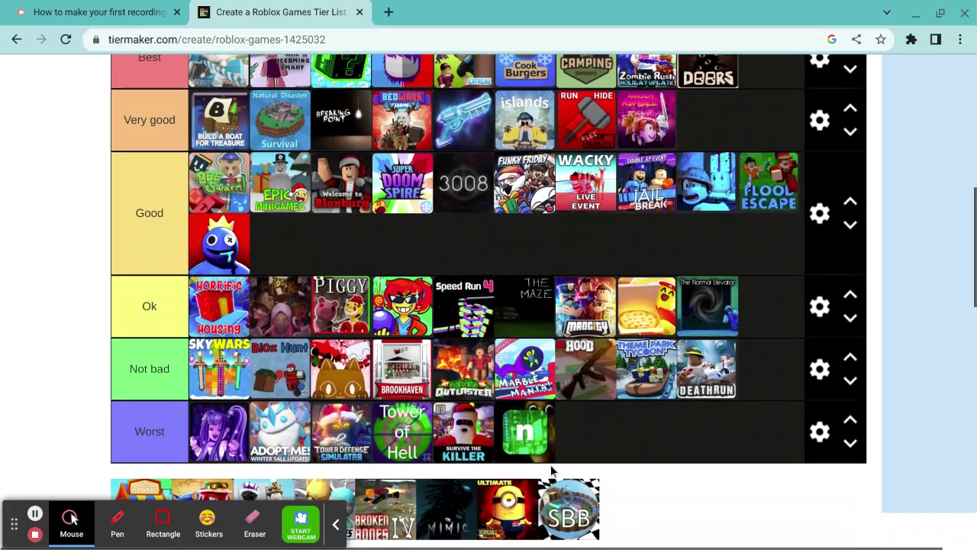
pyautogui.scroll(1, 563, 432)
pyautogui.scroll(1, 563, 433)
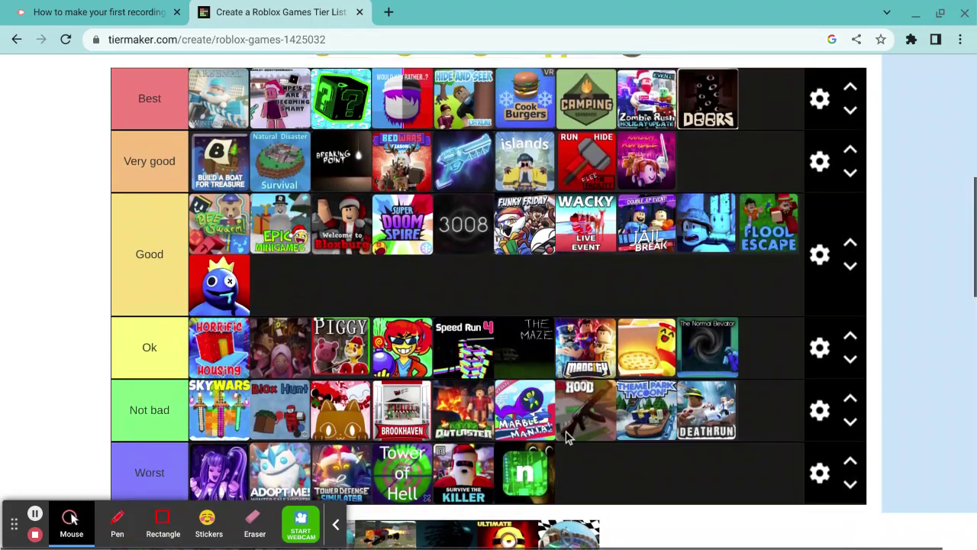
pyautogui.scroll(-3, 567, 437)
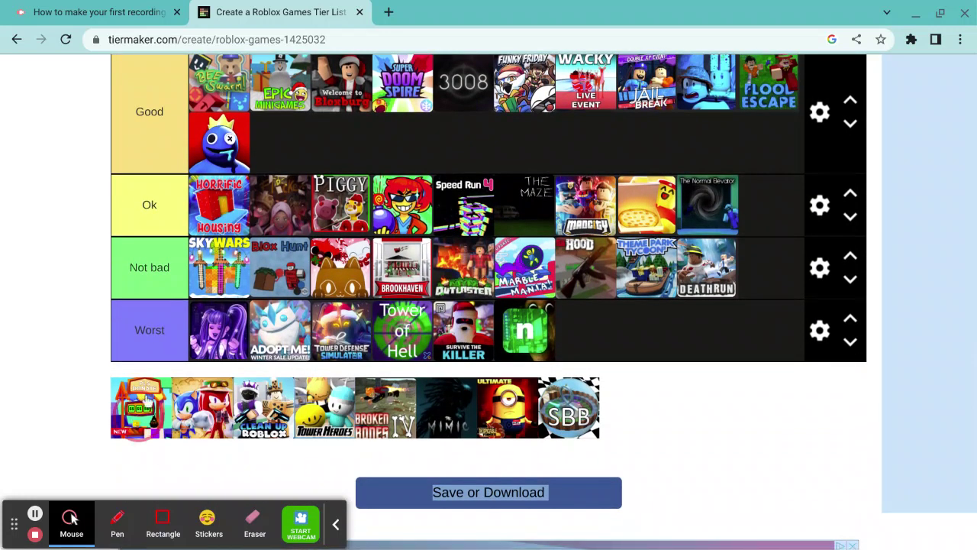
pyautogui.moveTo(138, 424); pyautogui.dragTo(199, 263)
pyautogui.moveTo(606, 210); pyautogui.dragTo(767, 205)
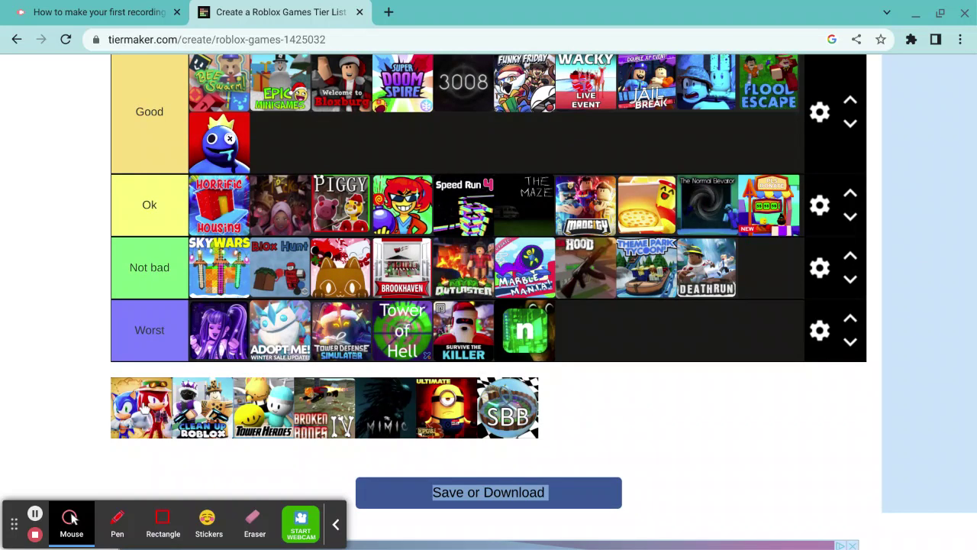
# Step: Rank the Sonic tile in the Very good row
pyautogui.moveTo(162, 386); pyautogui.dragTo(697, 238)
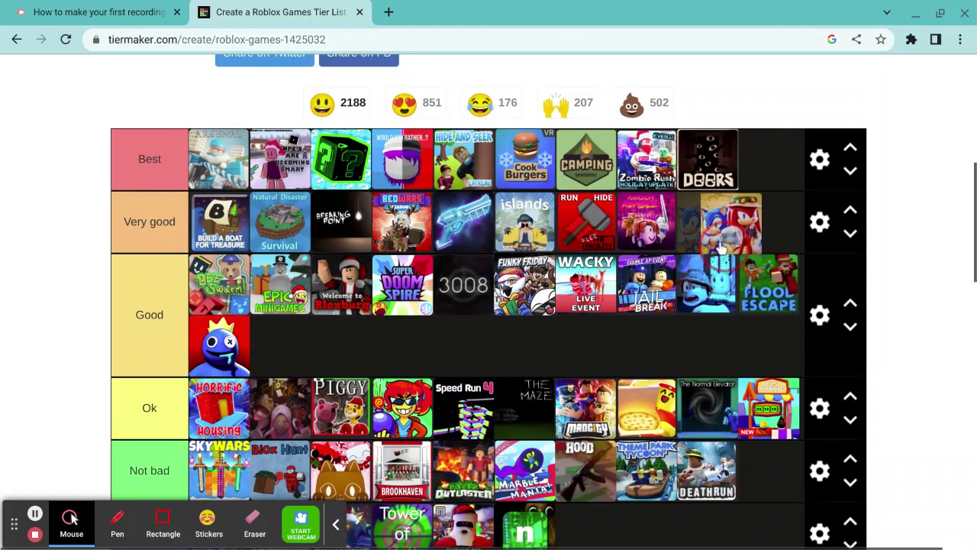
pyautogui.moveTo(697, 238)
pyautogui.mouseDown()
pyautogui.moveTo(707, 241)
pyautogui.moveTo(699, 245)
pyautogui.moveTo(709, 212)
pyautogui.mouseUp()
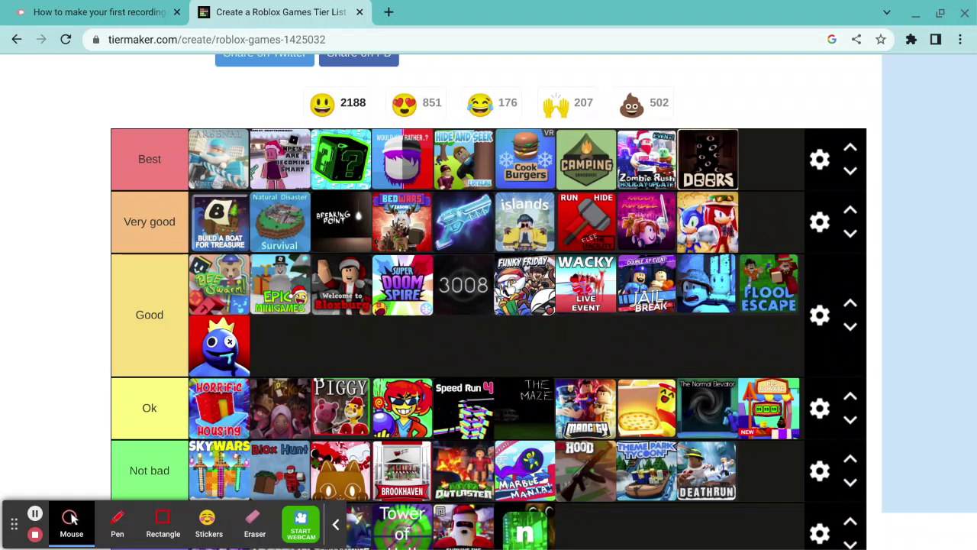
pyautogui.scroll(-1, 462, 275)
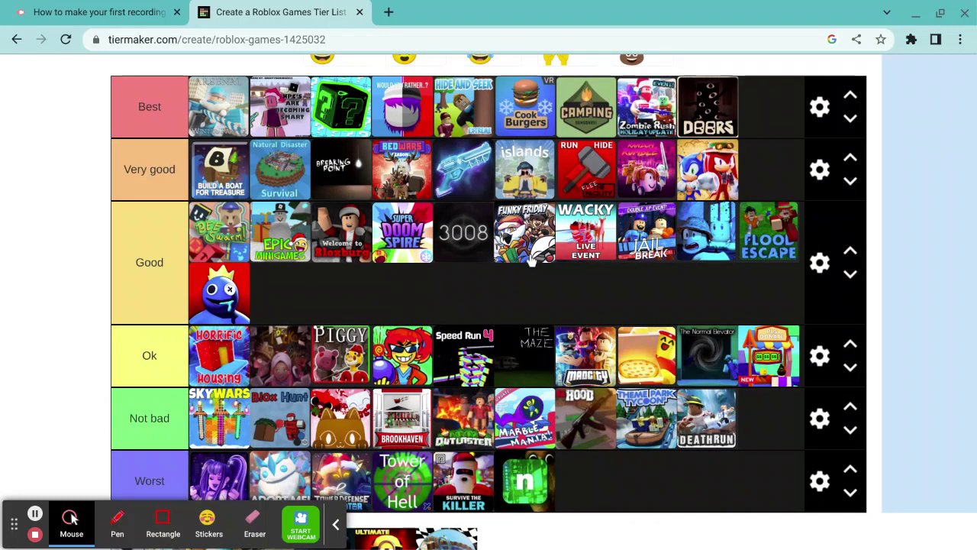
pyautogui.scroll(-1, 397, 216)
pyautogui.scroll(-6, 407, 234)
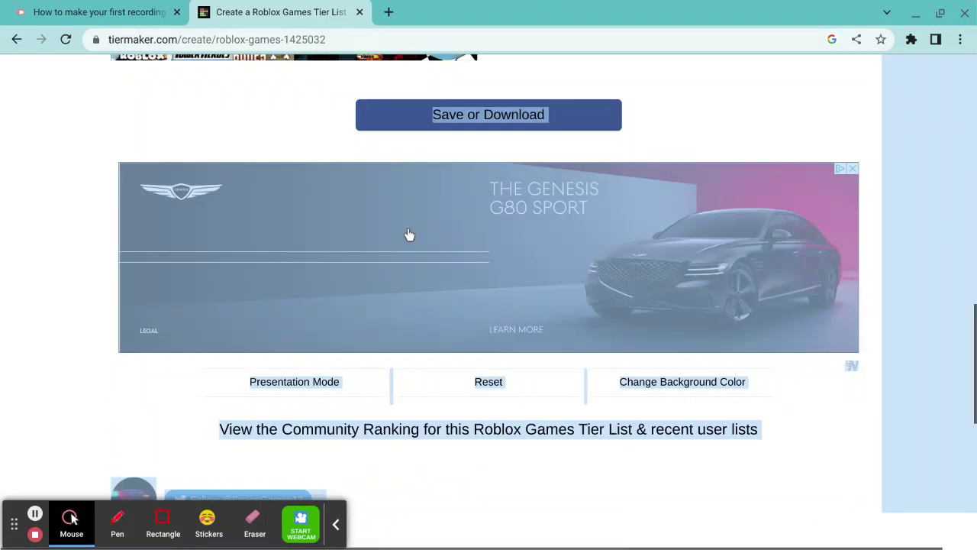
pyautogui.scroll(2, 410, 233)
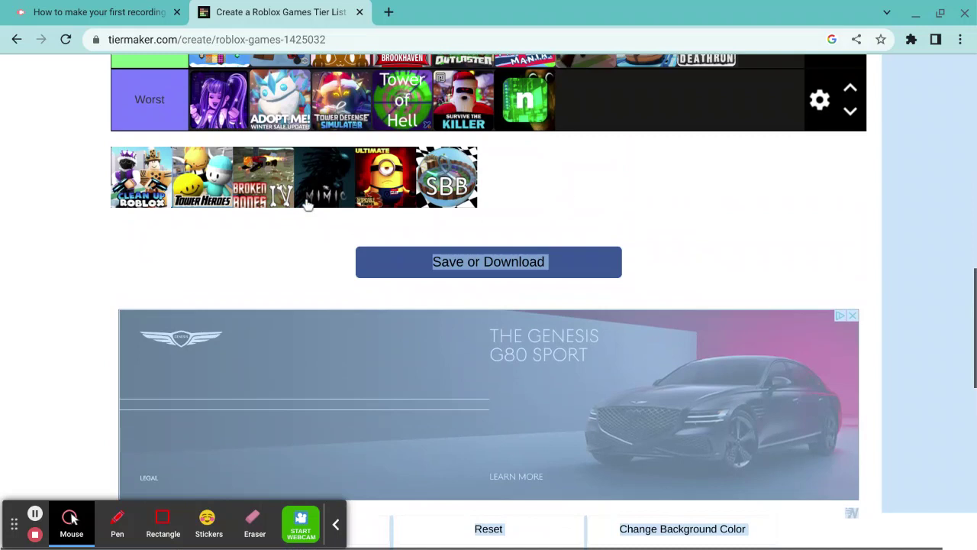
pyautogui.scroll(1, 258, 249)
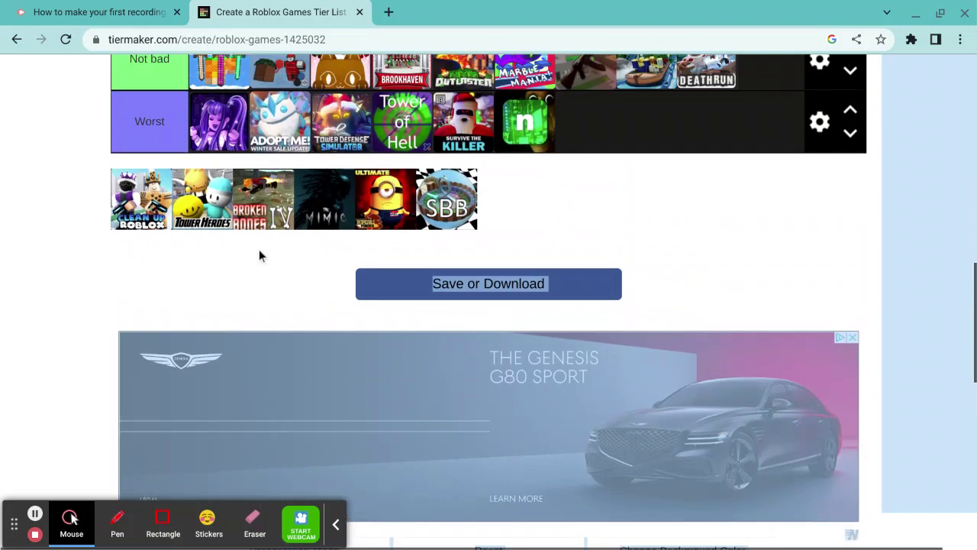
pyautogui.scroll(1, 263, 278)
pyautogui.scroll(1, 87, 344)
pyautogui.scroll(2, 87, 344)
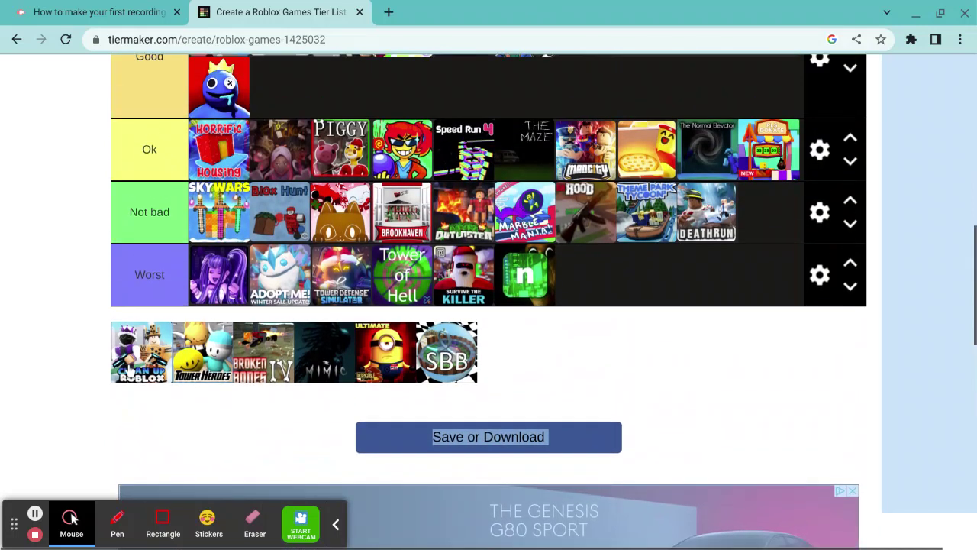
# Step: Move Clean Up Roblox to the pool's end; rank Mimic Not bad, Tower Heroes Ok, Broken Bones Best
pyautogui.moveTo(130, 371)
pyautogui.mouseDown()
pyautogui.moveTo(574, 284)
pyautogui.moveTo(450, 384)
pyautogui.moveTo(449, 374)
pyautogui.mouseUp()
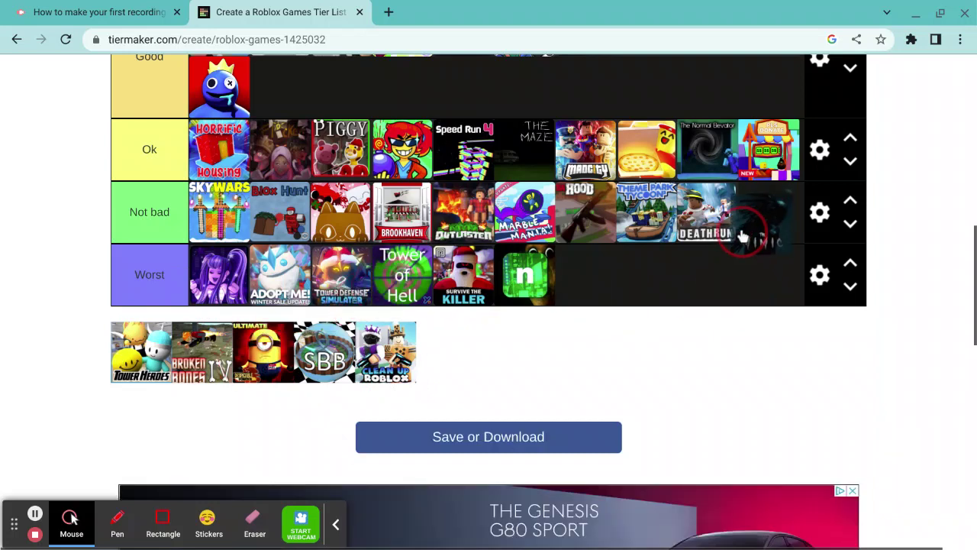
pyautogui.moveTo(244, 365); pyautogui.dragTo(753, 223)
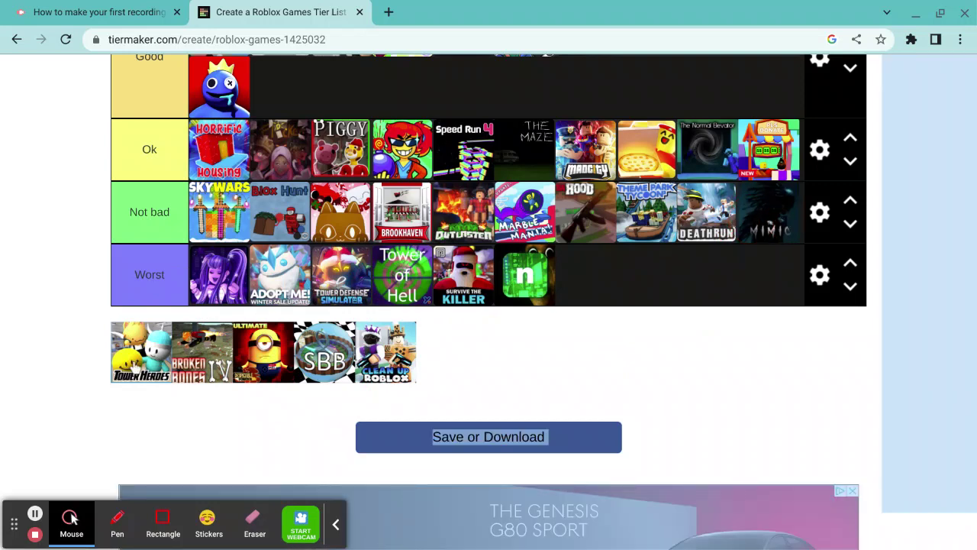
pyautogui.moveTo(135, 367); pyautogui.dragTo(226, 221)
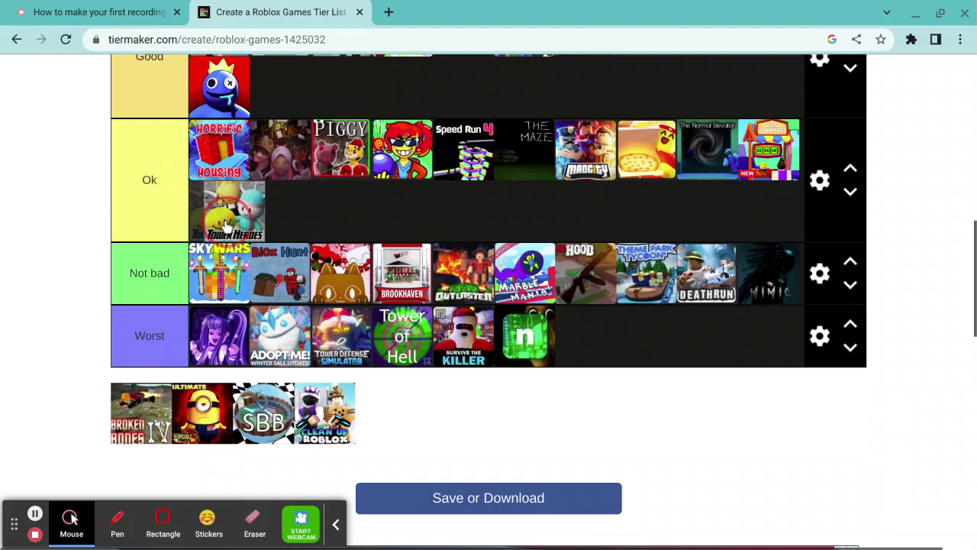
pyautogui.moveTo(226, 222); pyautogui.dragTo(216, 231)
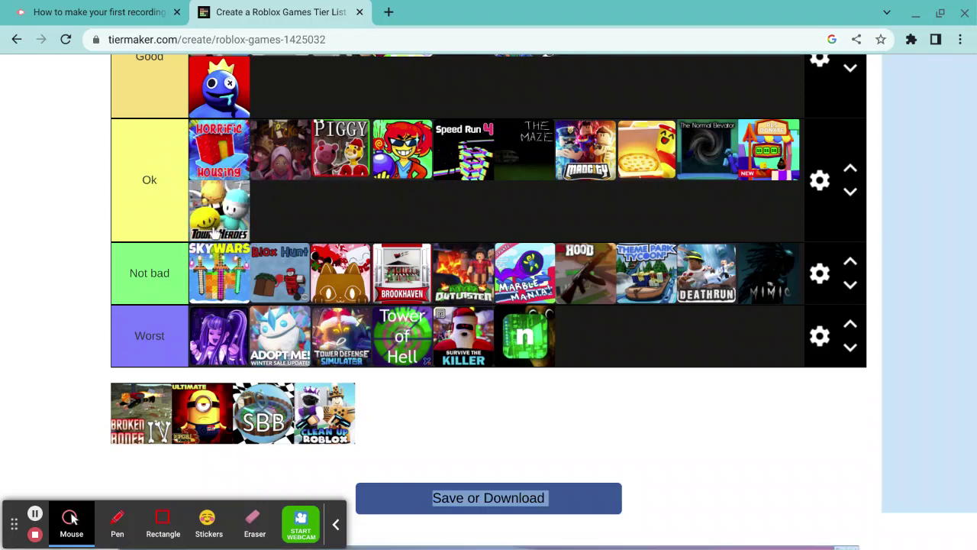
pyautogui.moveTo(135, 426)
pyautogui.mouseDown()
pyautogui.moveTo(381, 206)
pyautogui.moveTo(784, 169)
pyautogui.mouseUp()
pyautogui.scroll(-2, 596, 265)
pyautogui.scroll(-2, 595, 265)
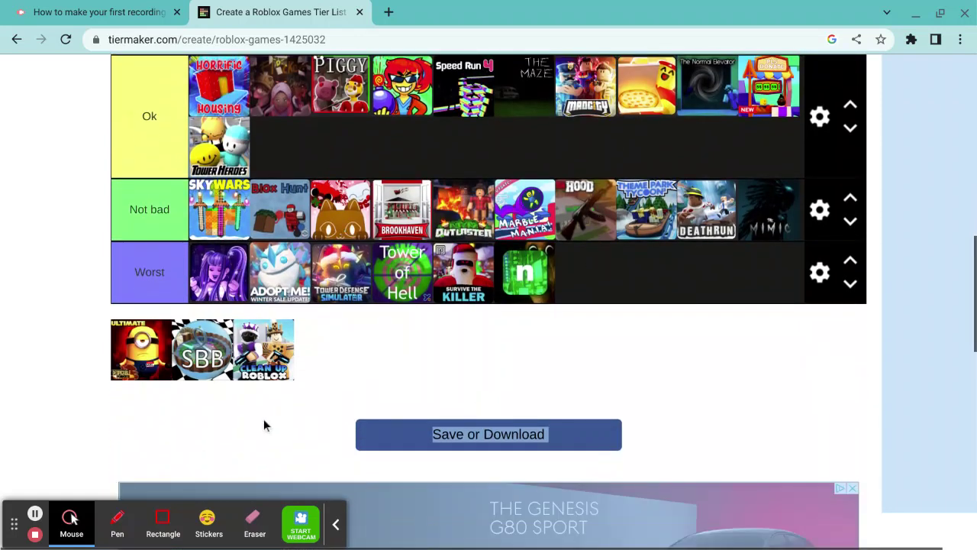
pyautogui.scroll(2, 263, 425)
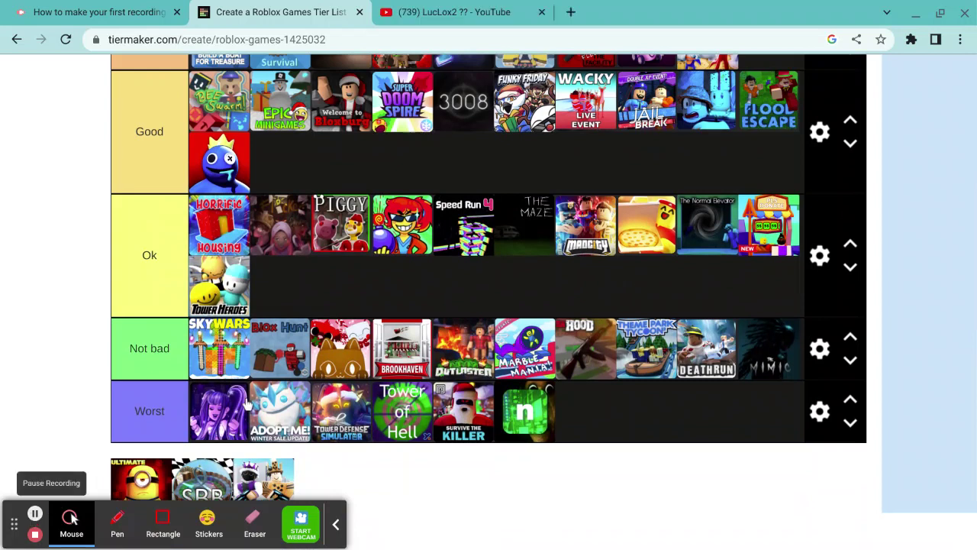
# Step: Switch to the YouTube tab showing the channel's home page and uploaded videos
pyautogui.click(467, 14)
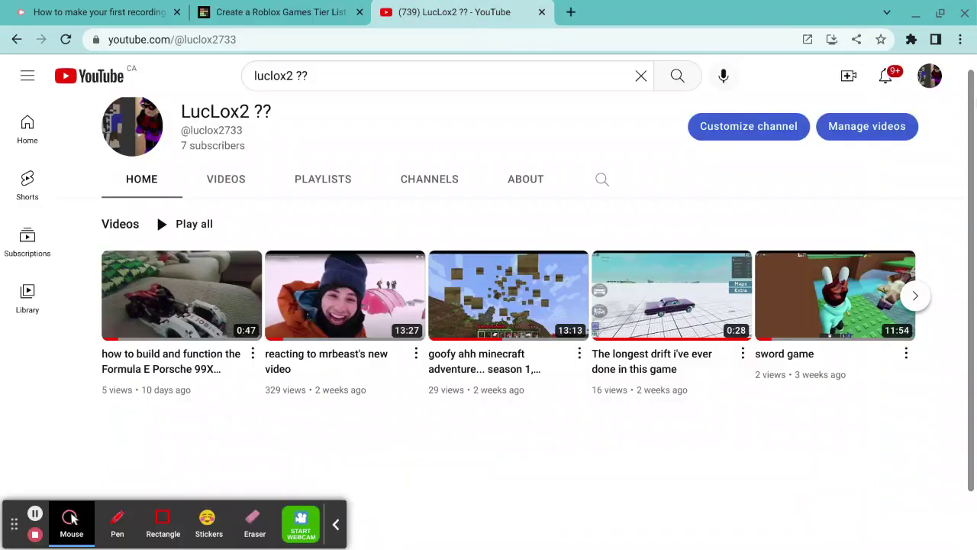